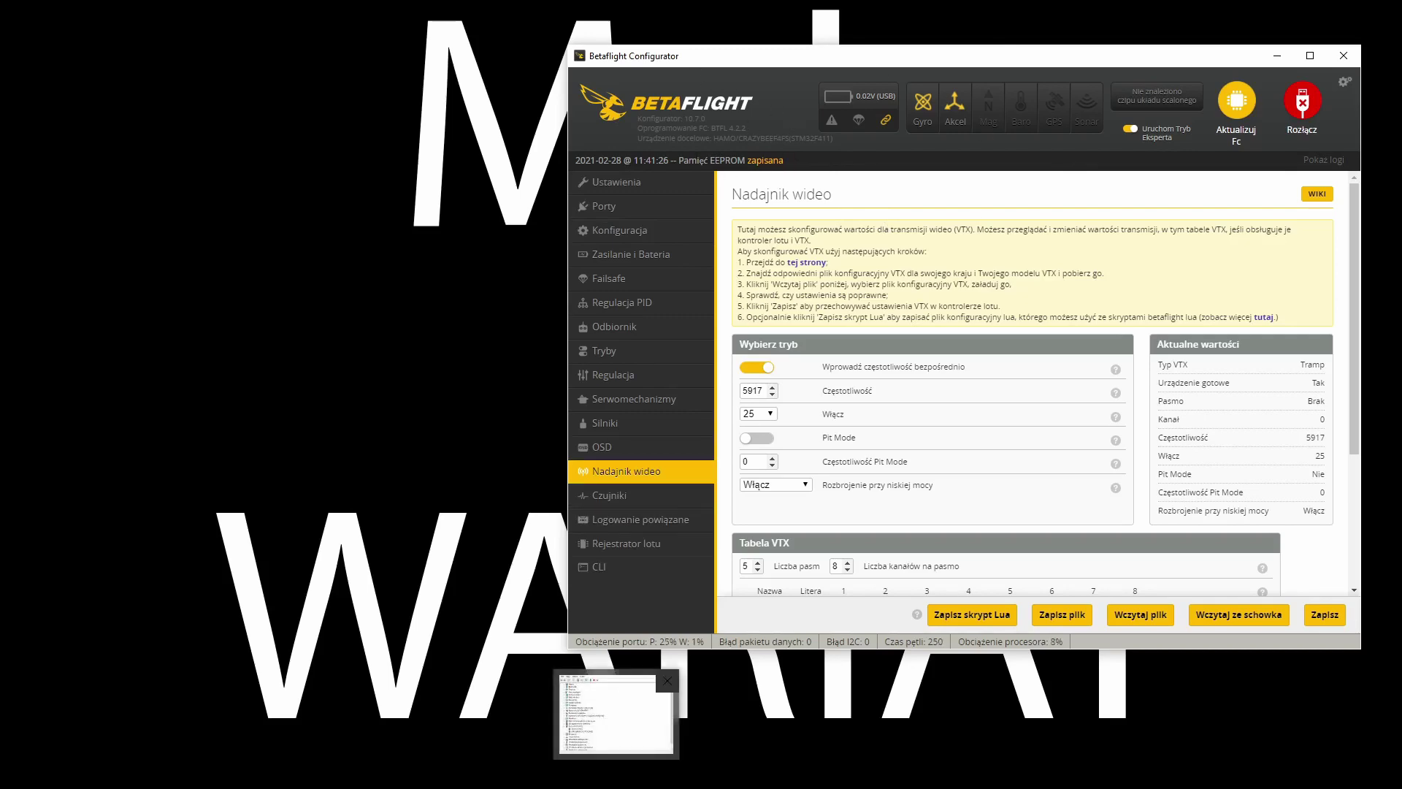
- Check the USB-SERIAL CH340 COM port in Device Manager and open the readme file from the FPVTester folder
left_click(616, 774)
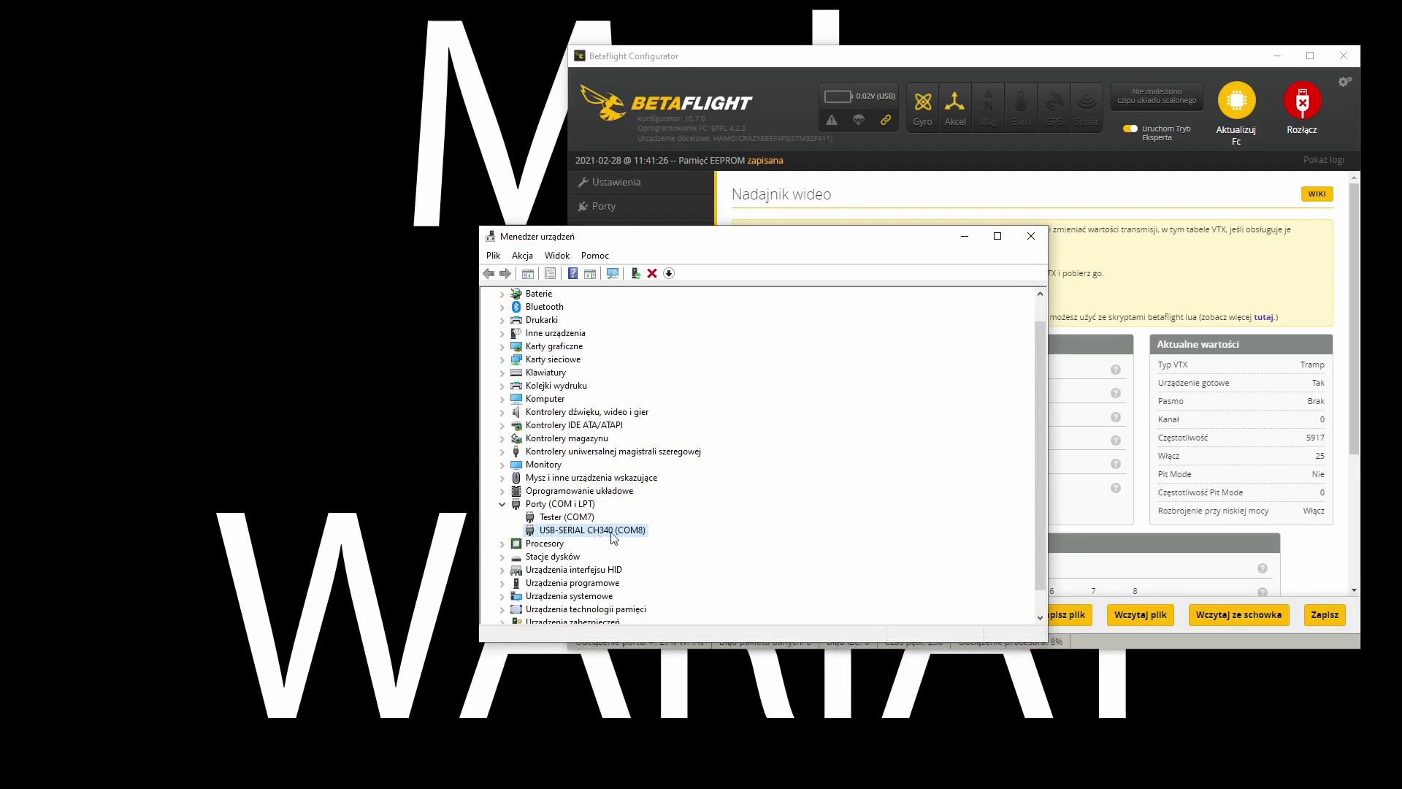
key("alt+Tab")
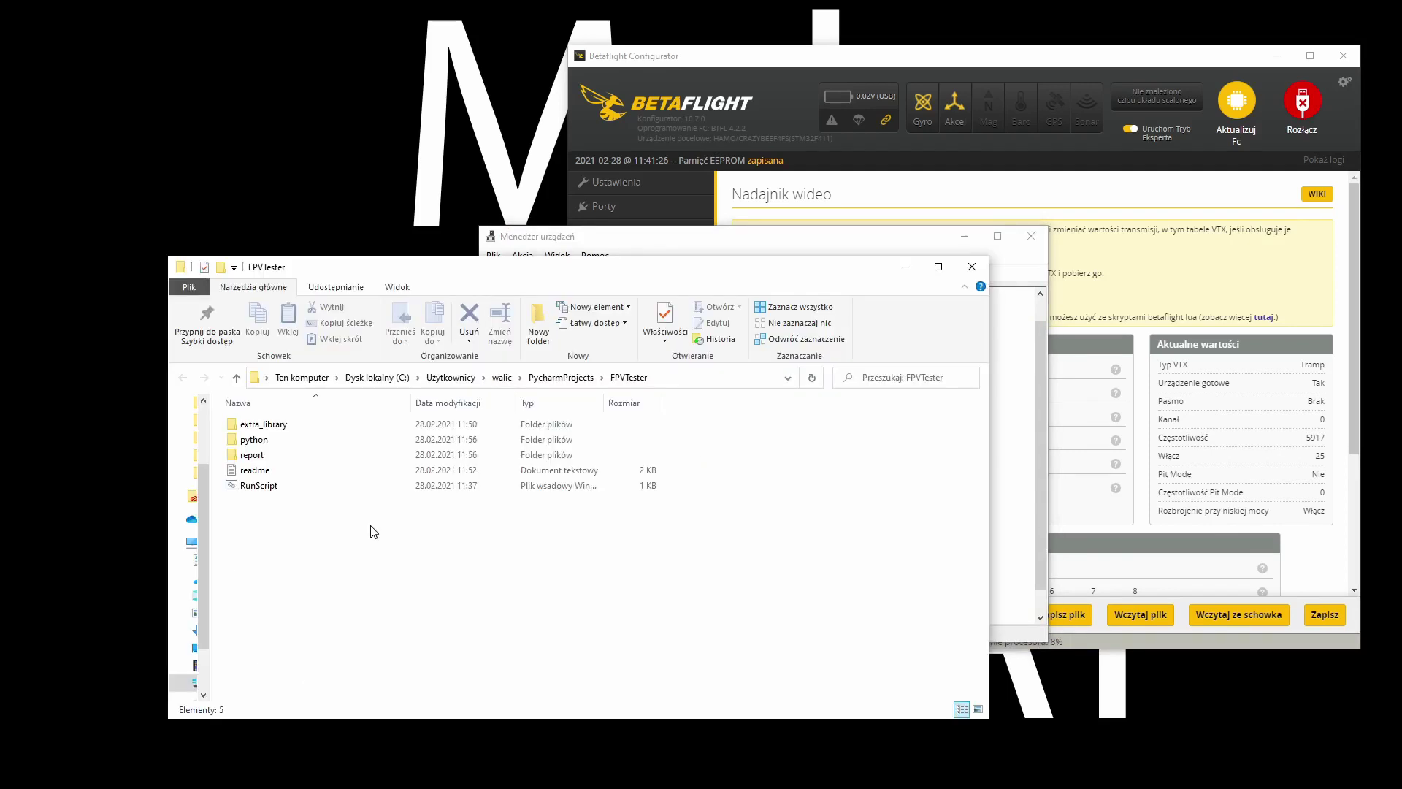
double_click(251, 471)
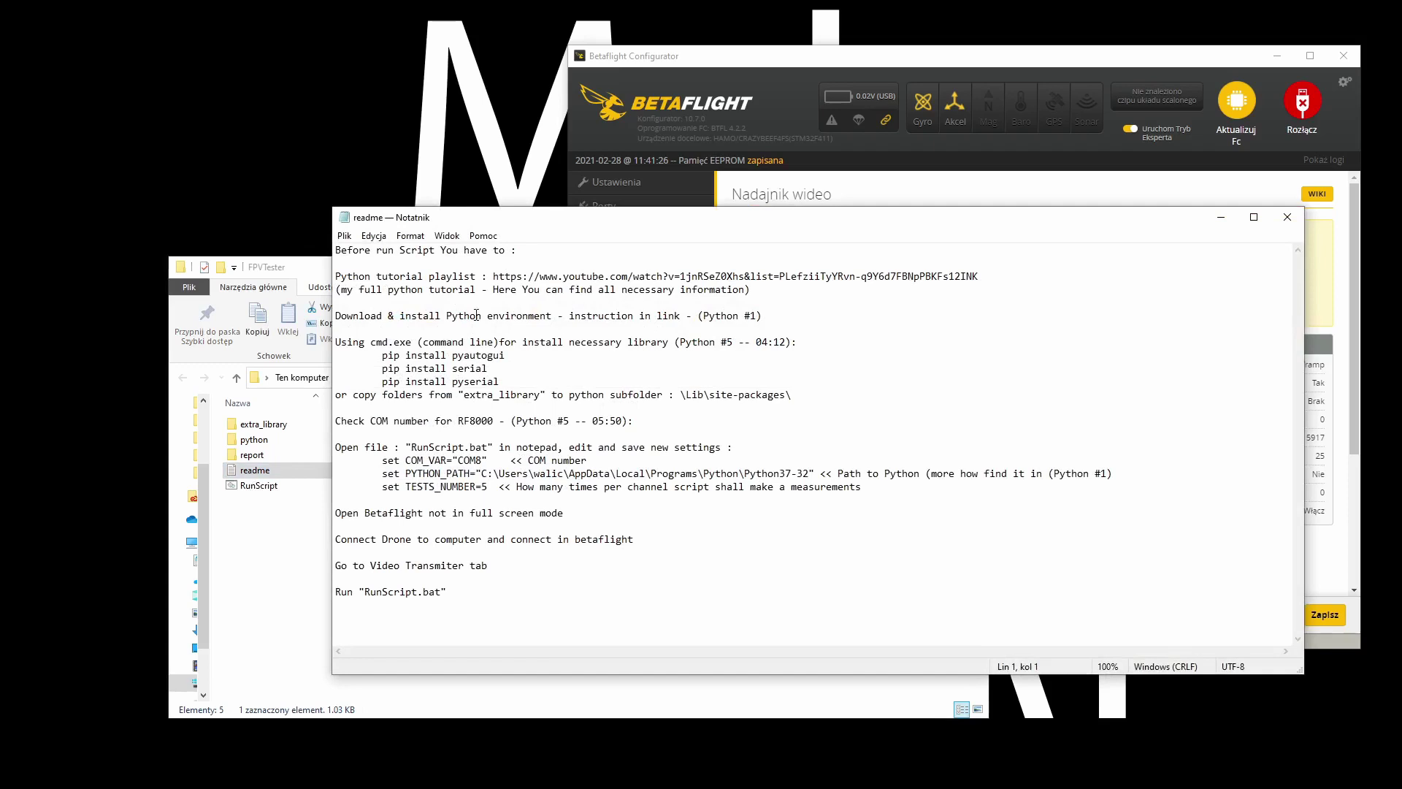
- Read the readme's Python installation line, tutorial playlist link and the video references for installing Python and its libraries
left_click(425, 316)
left_click_drag(766, 318, 337, 316)
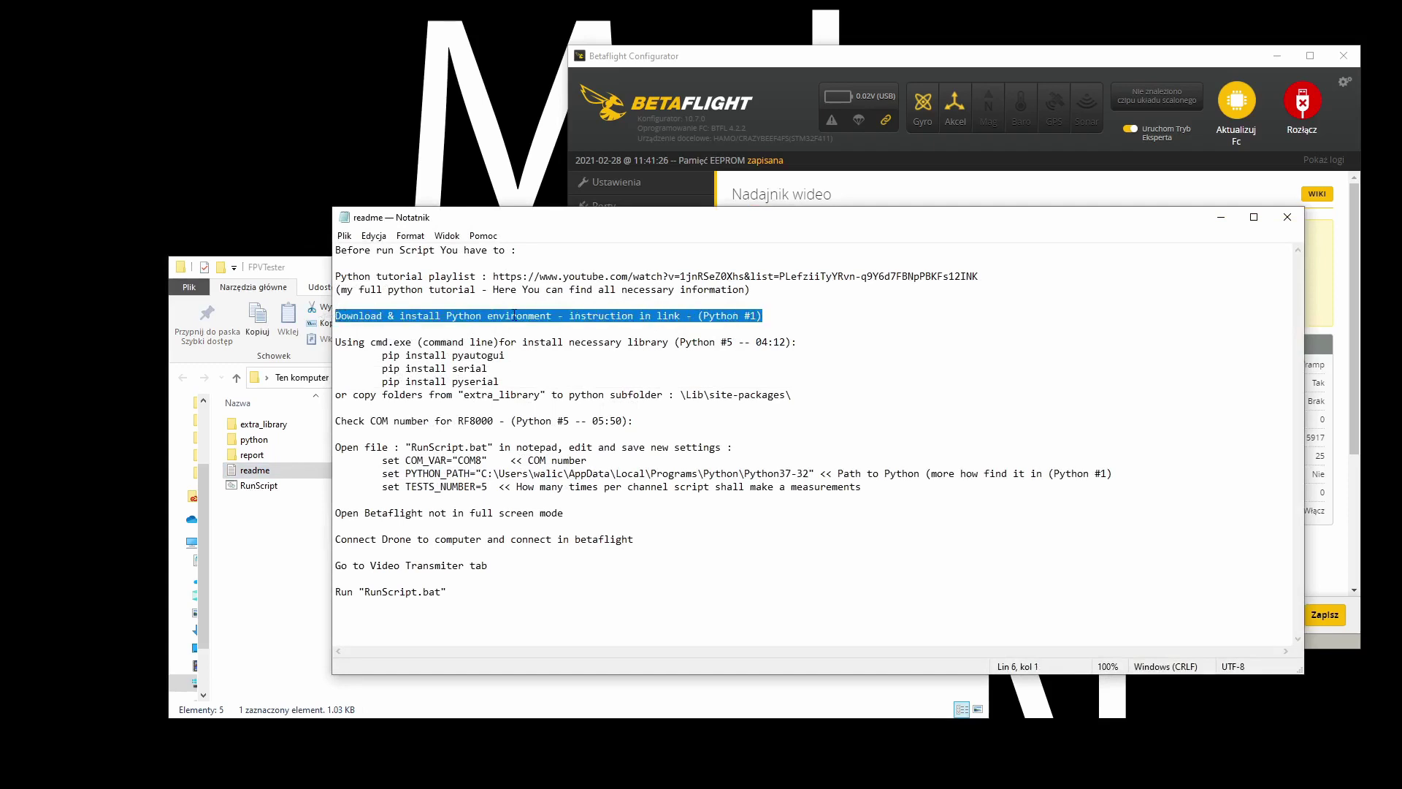
left_click(610, 317)
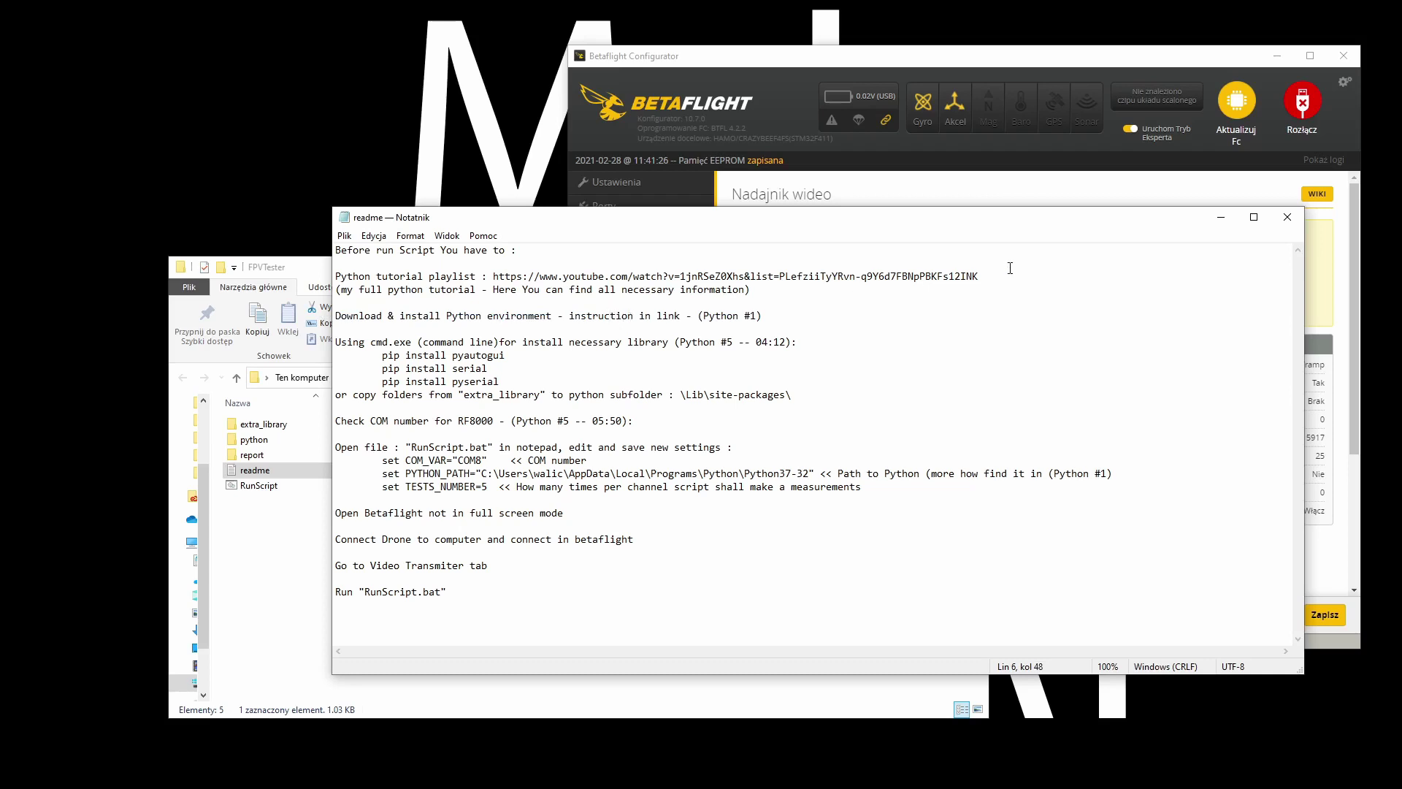
left_click_drag(1010, 268, 493, 276)
left_click_drag(761, 318, 699, 312)
left_click_drag(812, 343, 669, 343)
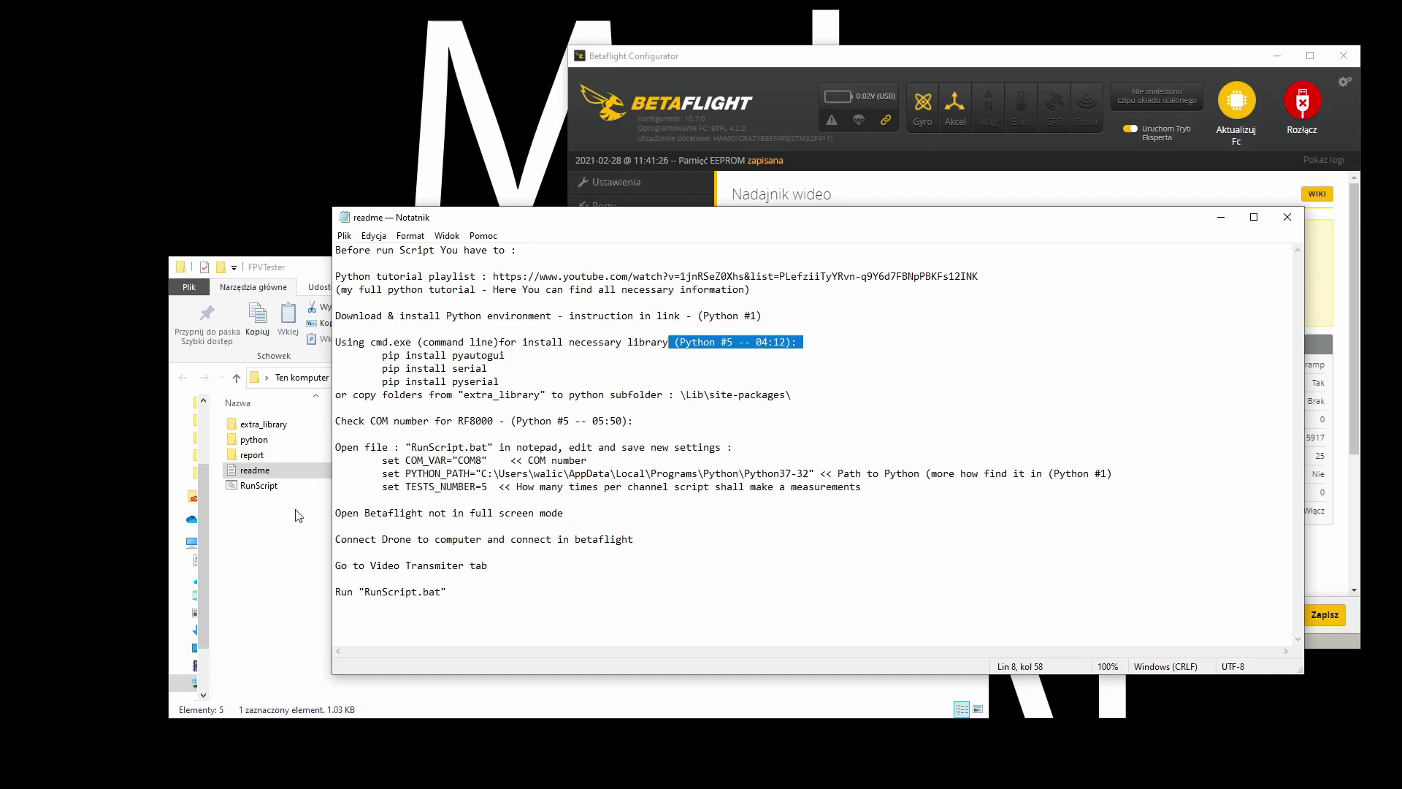
- Compare the readme's pip install commands with the library folders in extra_library, and return to the FPVTester folder
left_click_drag(809, 476, 686, 474)
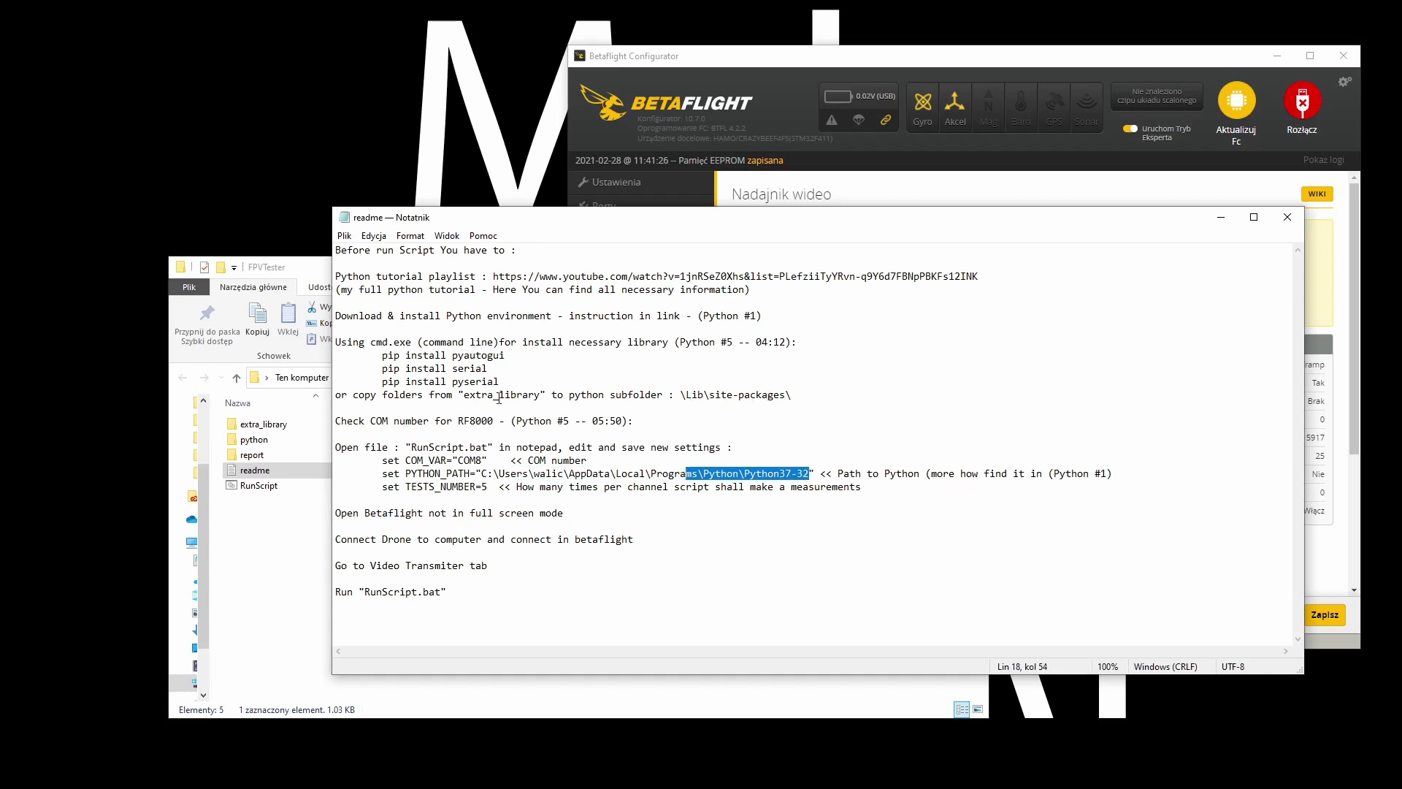
left_click_drag(541, 394, 469, 394)
left_click(290, 533)
double_click(256, 424)
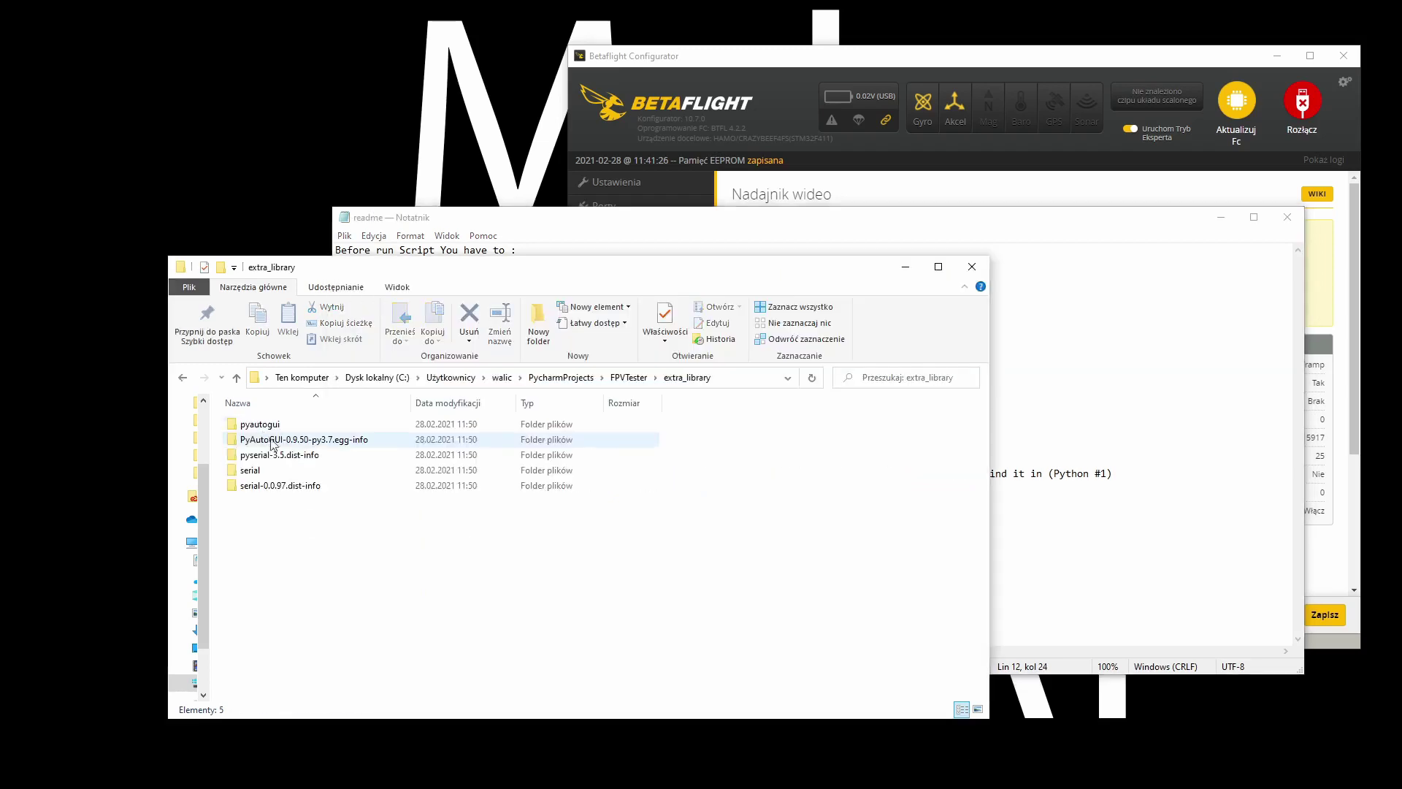
left_click(997, 366)
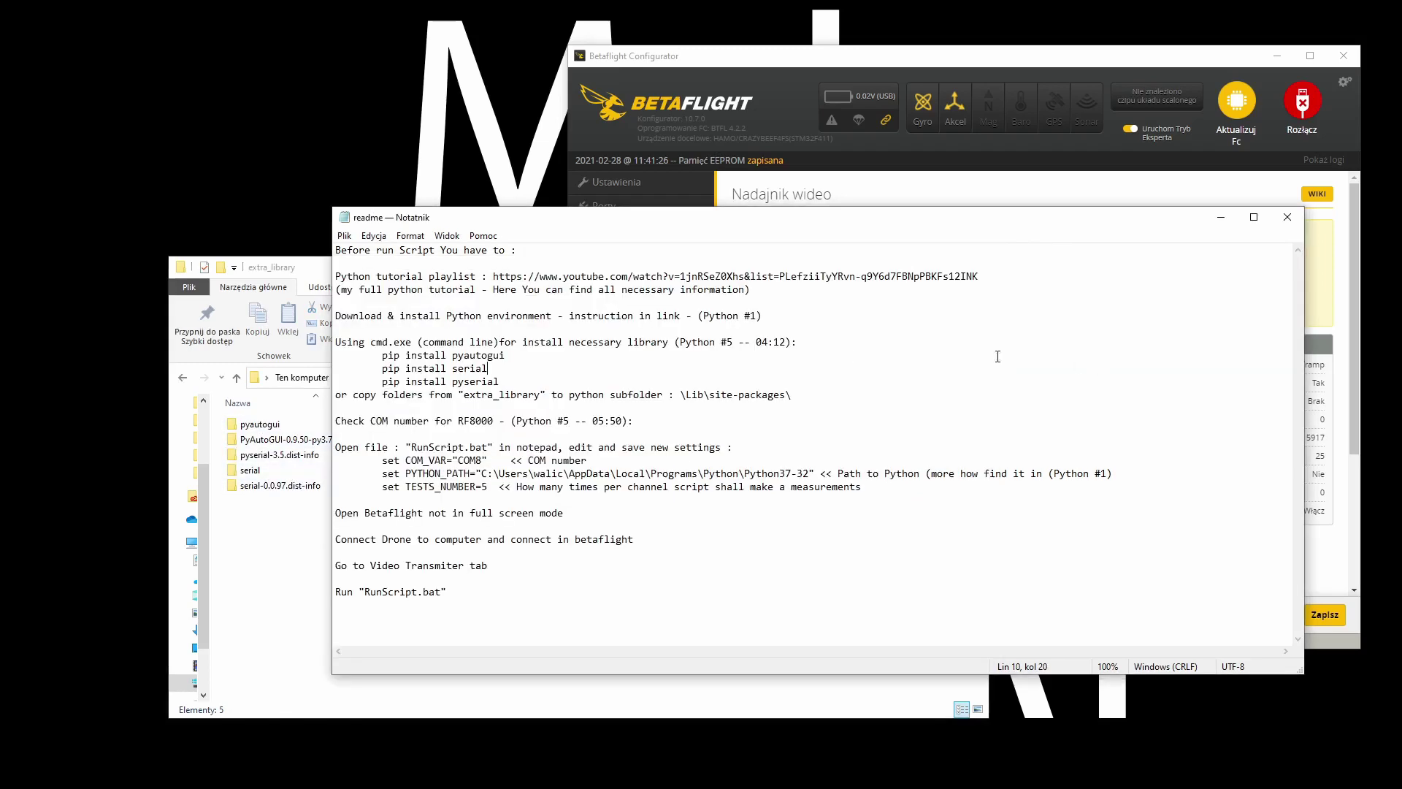
left_click_drag(497, 383, 335, 356)
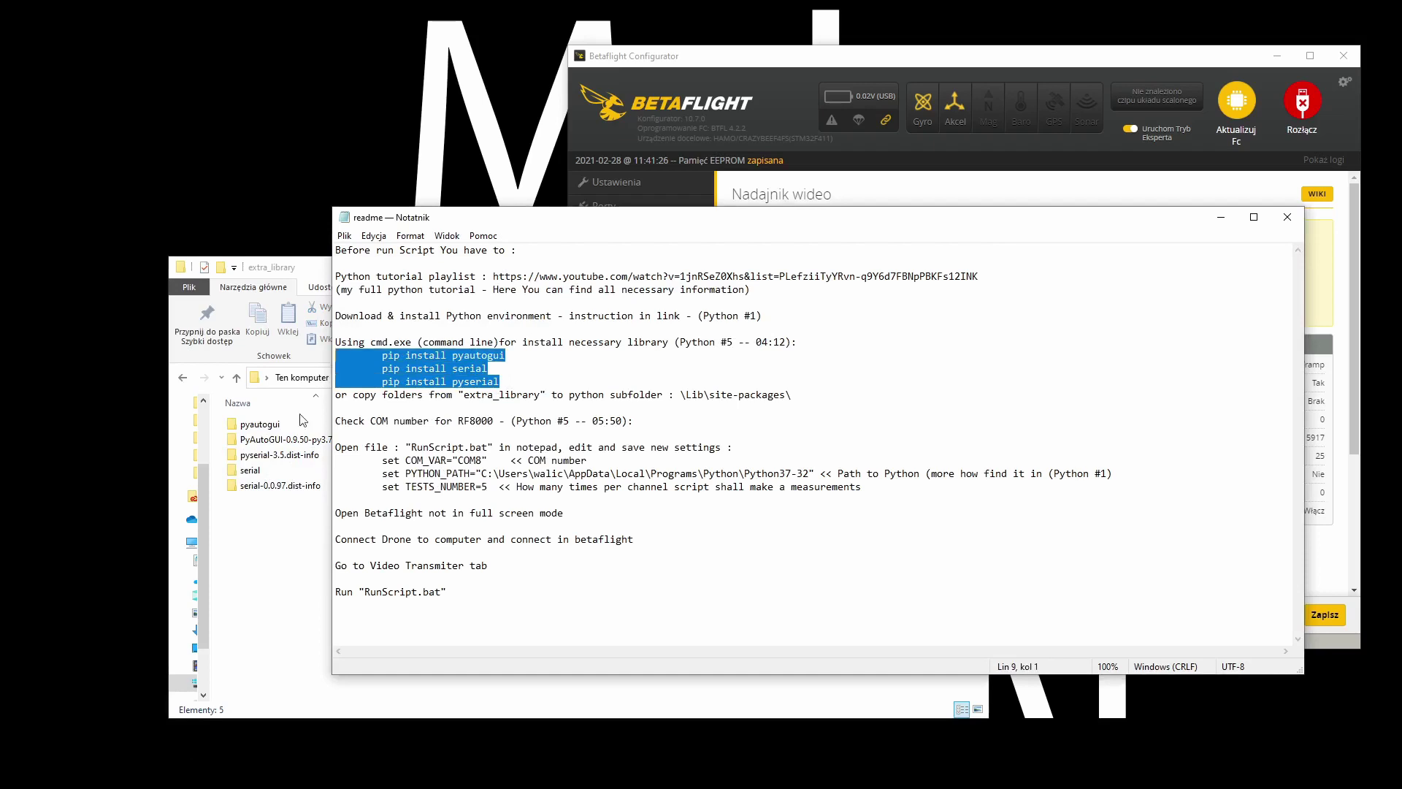
left_click(256, 516)
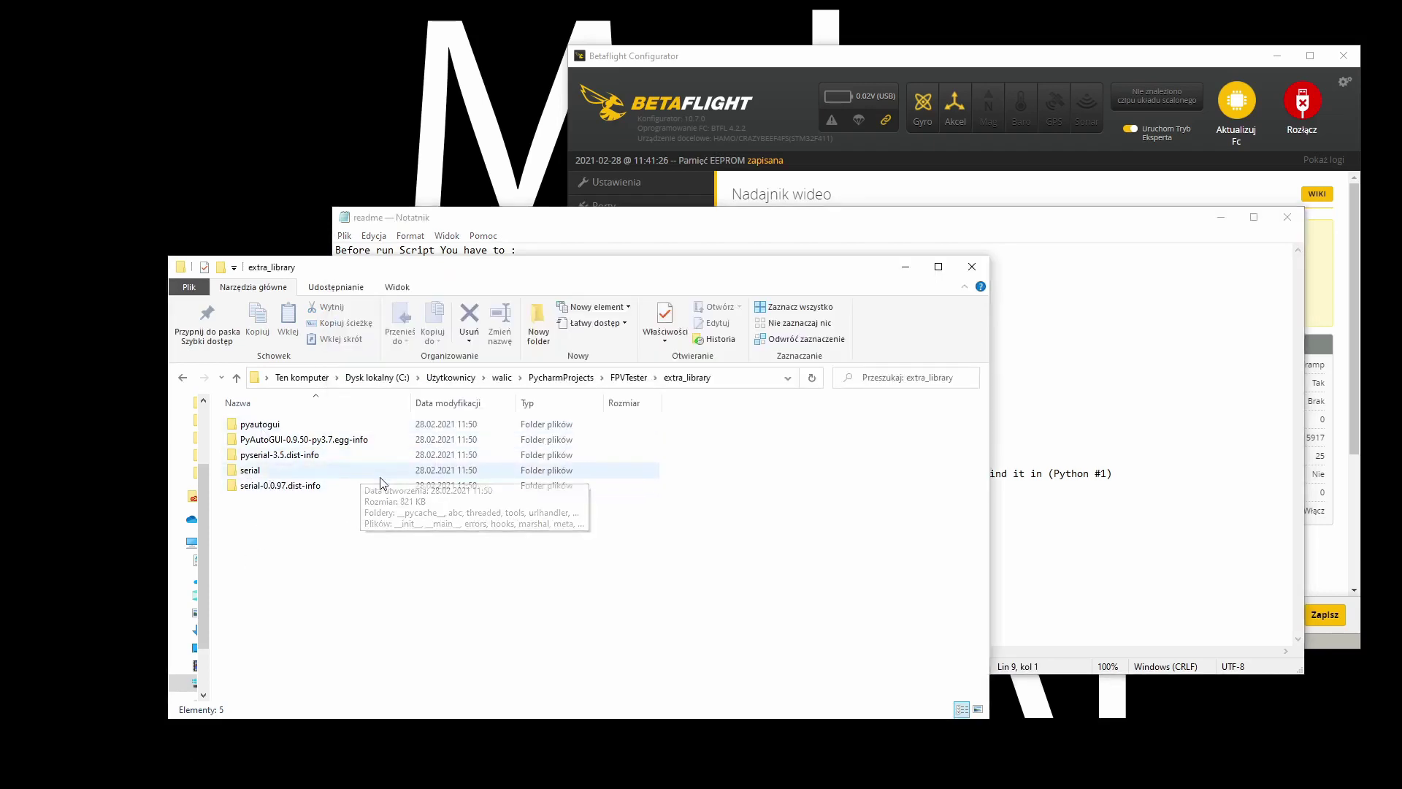
left_click(182, 379)
- Read the readme instructions on checking the RF8000 COM number and editing RunScript.bat
left_click(1129, 394)
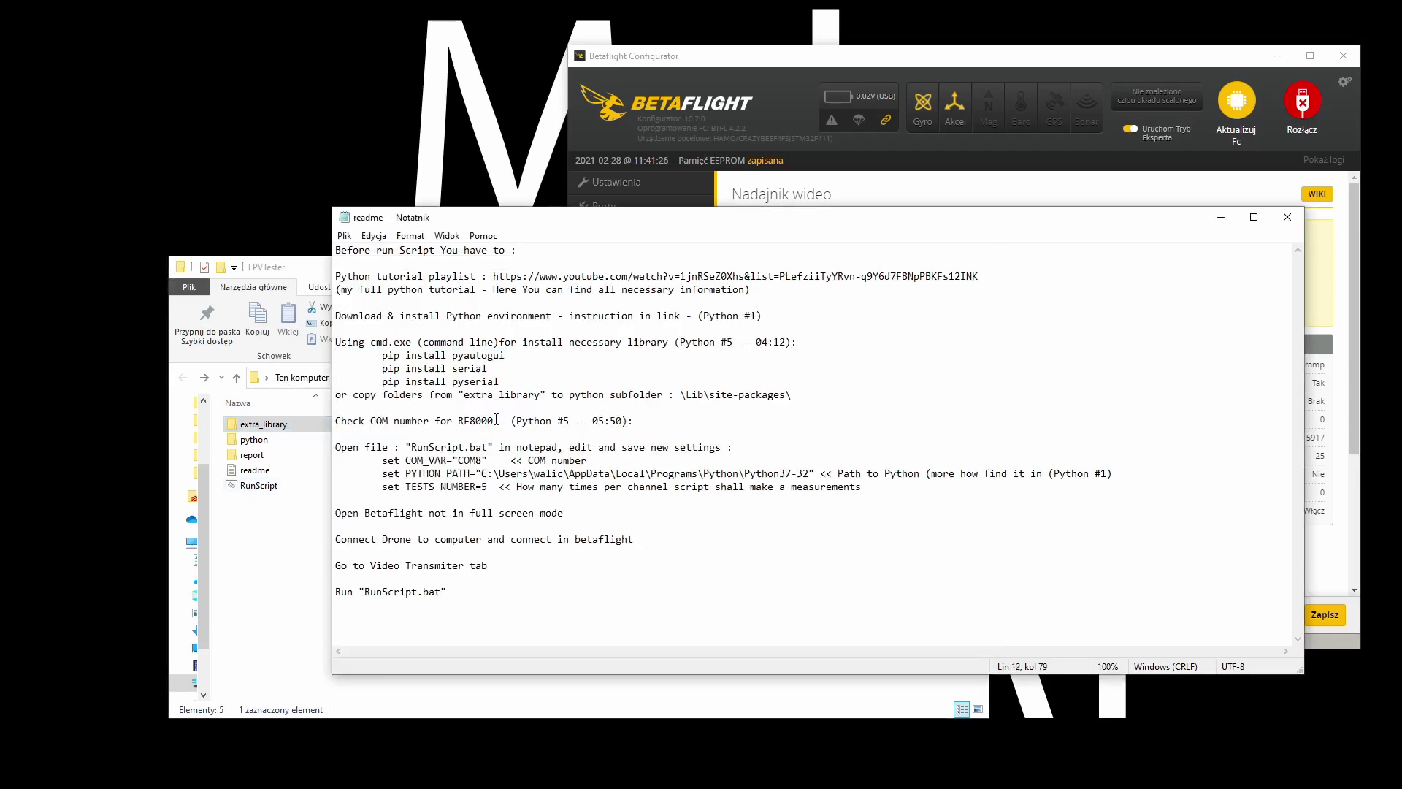
left_click_drag(494, 420, 332, 424)
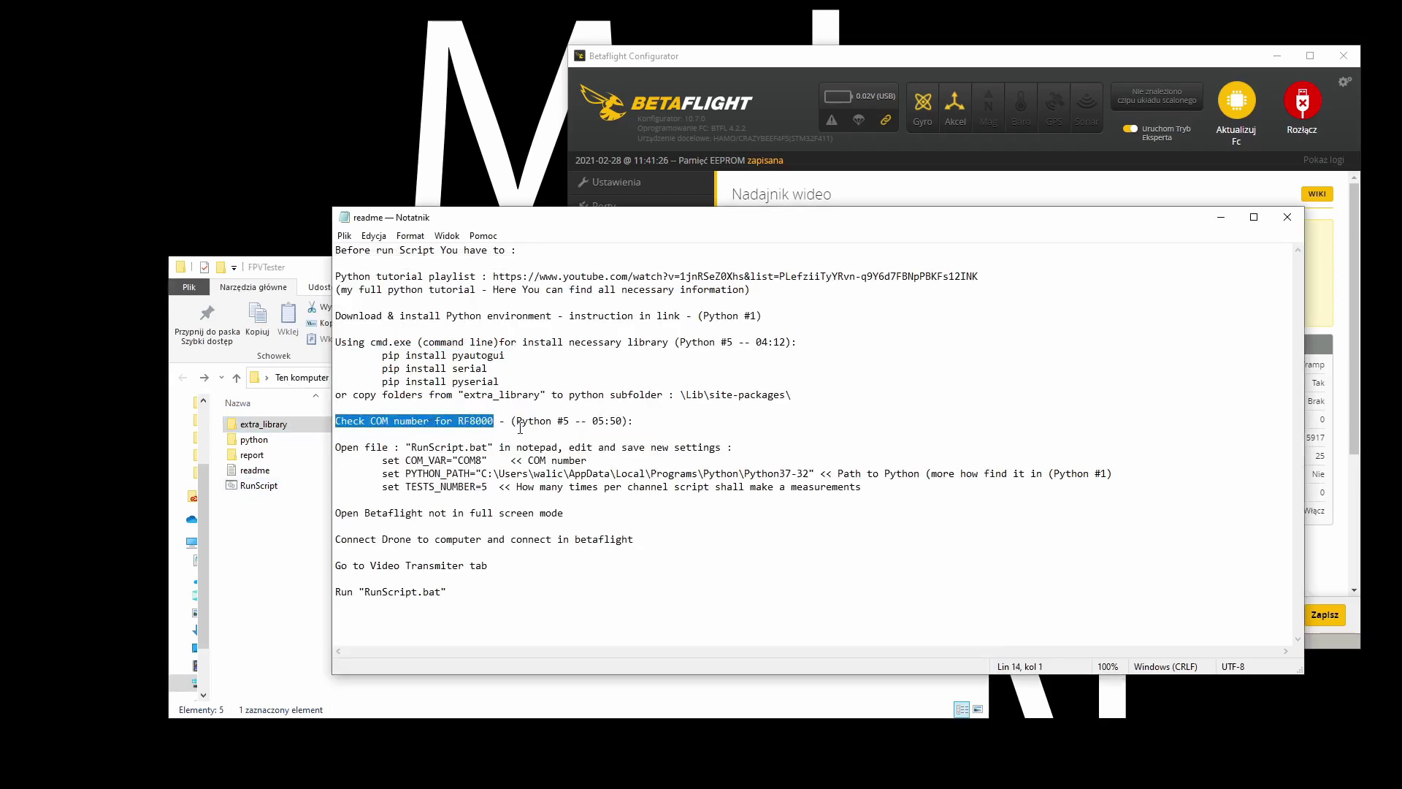
left_click_drag(656, 419, 504, 421)
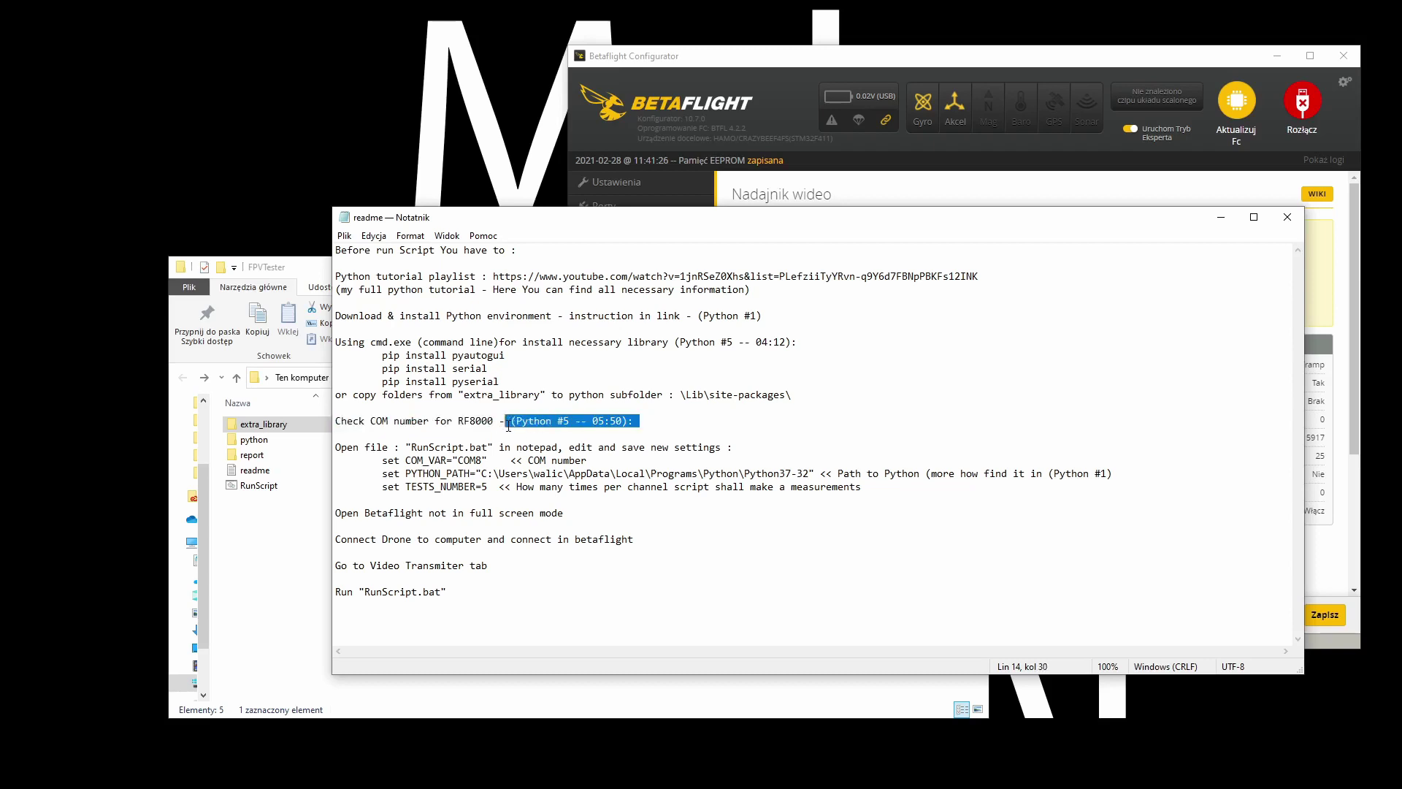
left_click(575, 503)
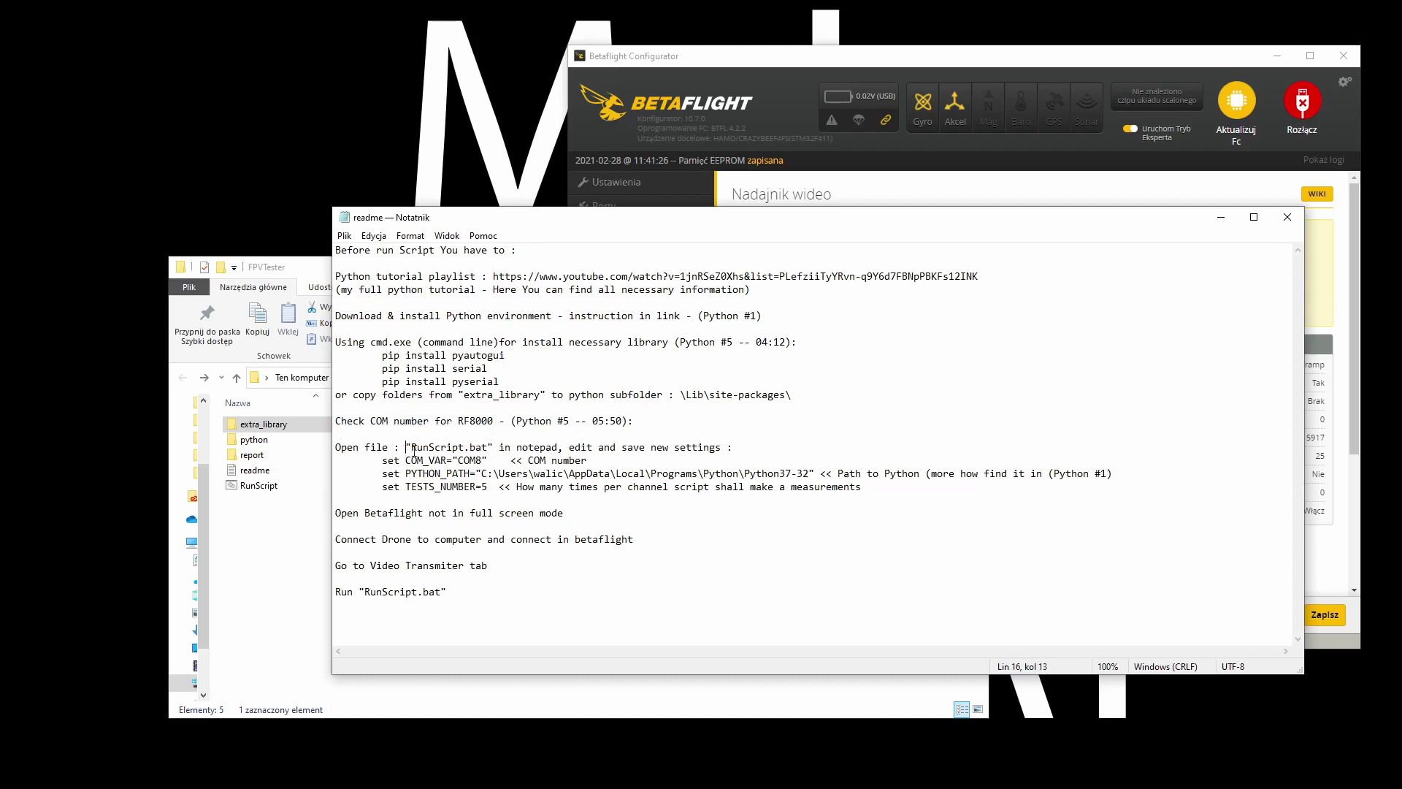
left_click_drag(404, 446, 494, 447)
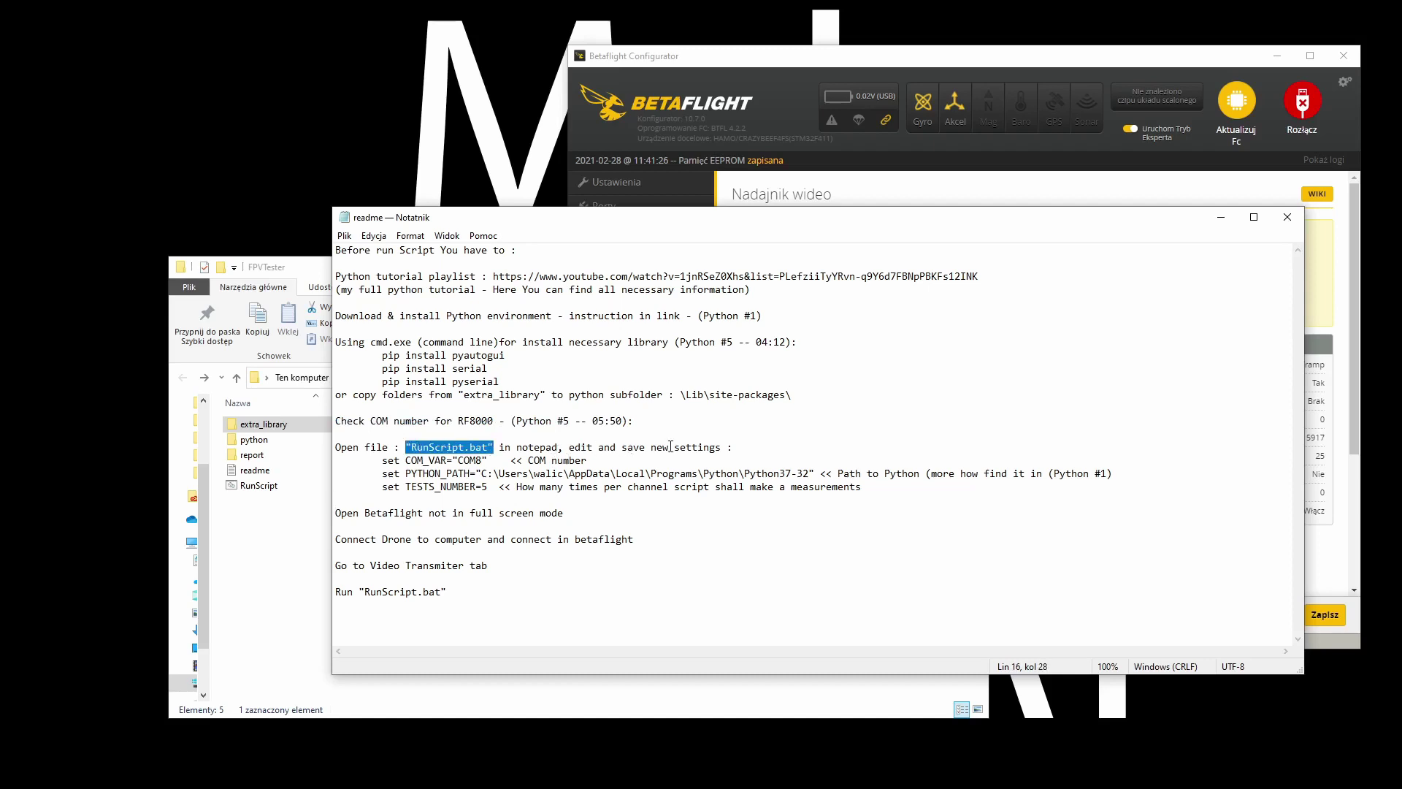
- Open RunScript.bat from the FPVTester folder for editing in Notepad++
left_click(257, 486)
right_click(257, 485)
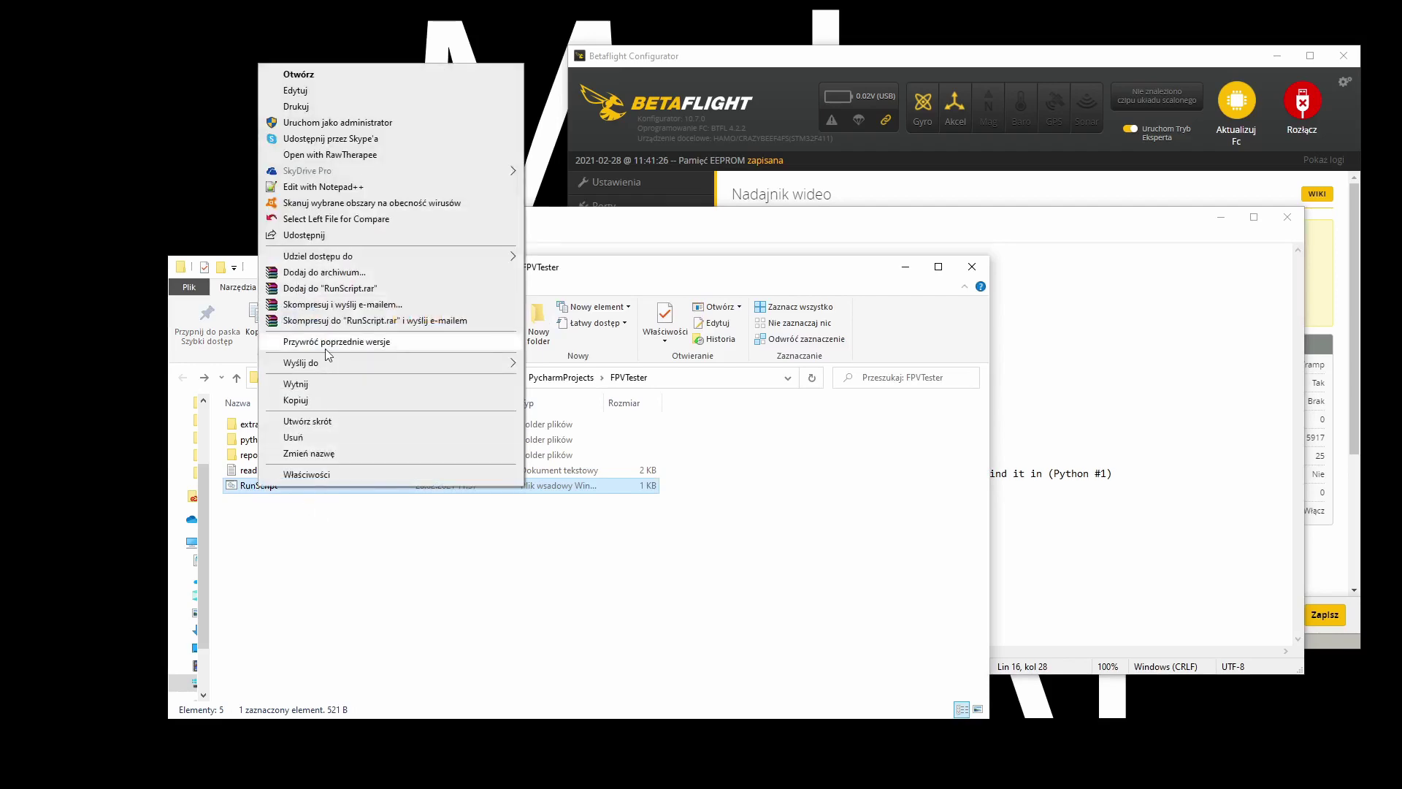
left_click(323, 187)
left_click(417, 146)
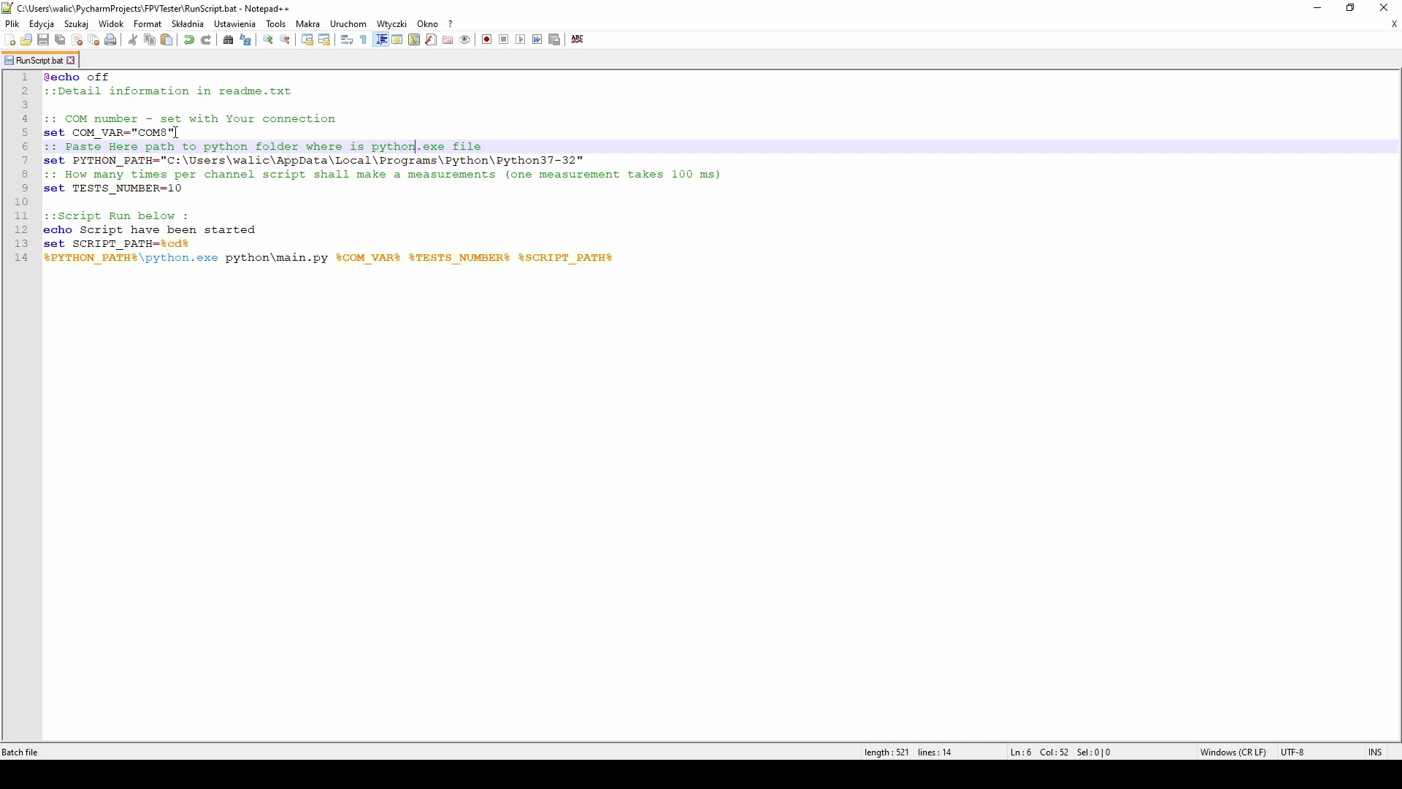
- Review the COM_VAR, PYTHON_PATH and TESTS_NUMBER settings in RunScript.bat, including the comment about the python.exe folder
left_click_drag(177, 133, 139, 133)
left_click(428, 170)
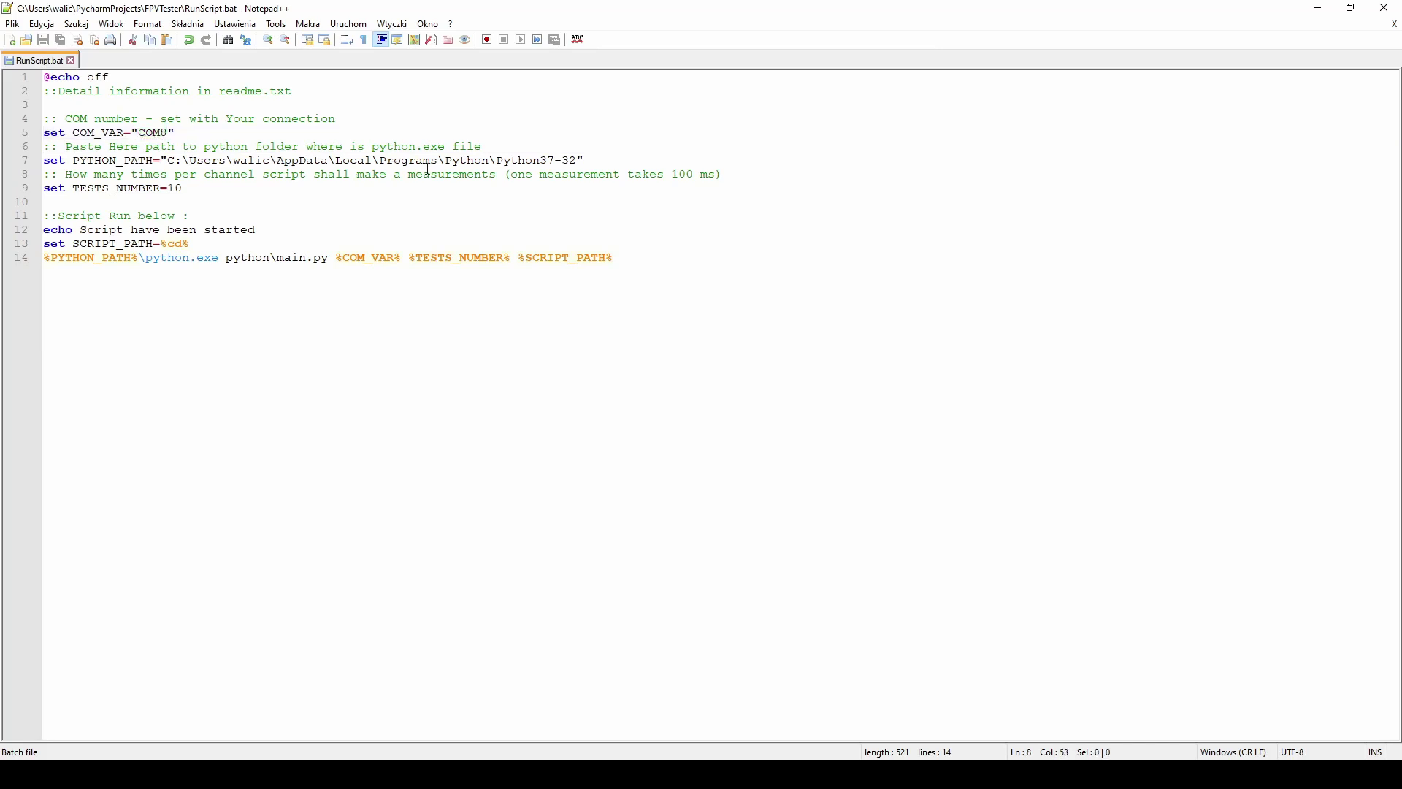
left_click_drag(579, 160, 171, 155)
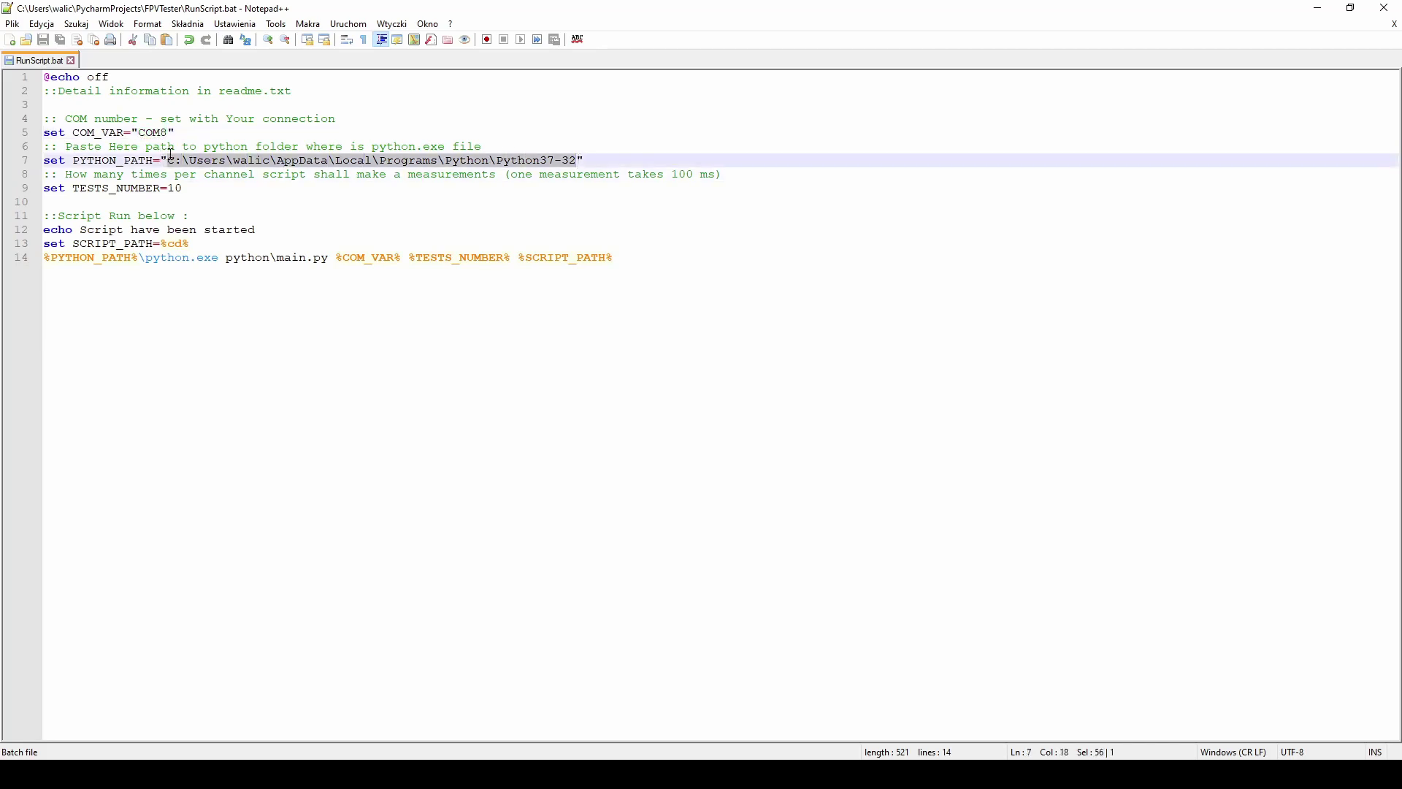
left_click_drag(452, 148, 372, 147)
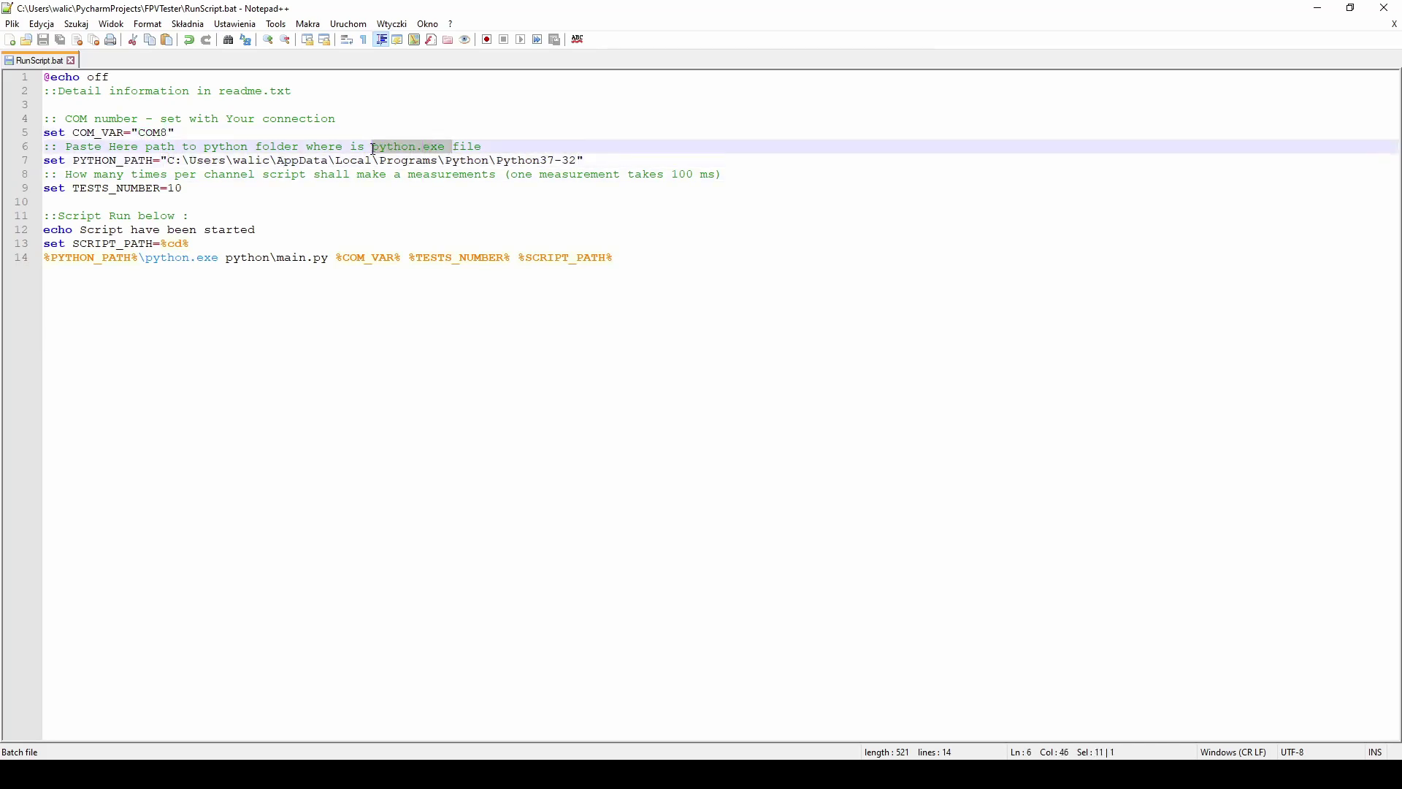
left_click(337, 196)
left_click_drag(205, 188, 169, 188)
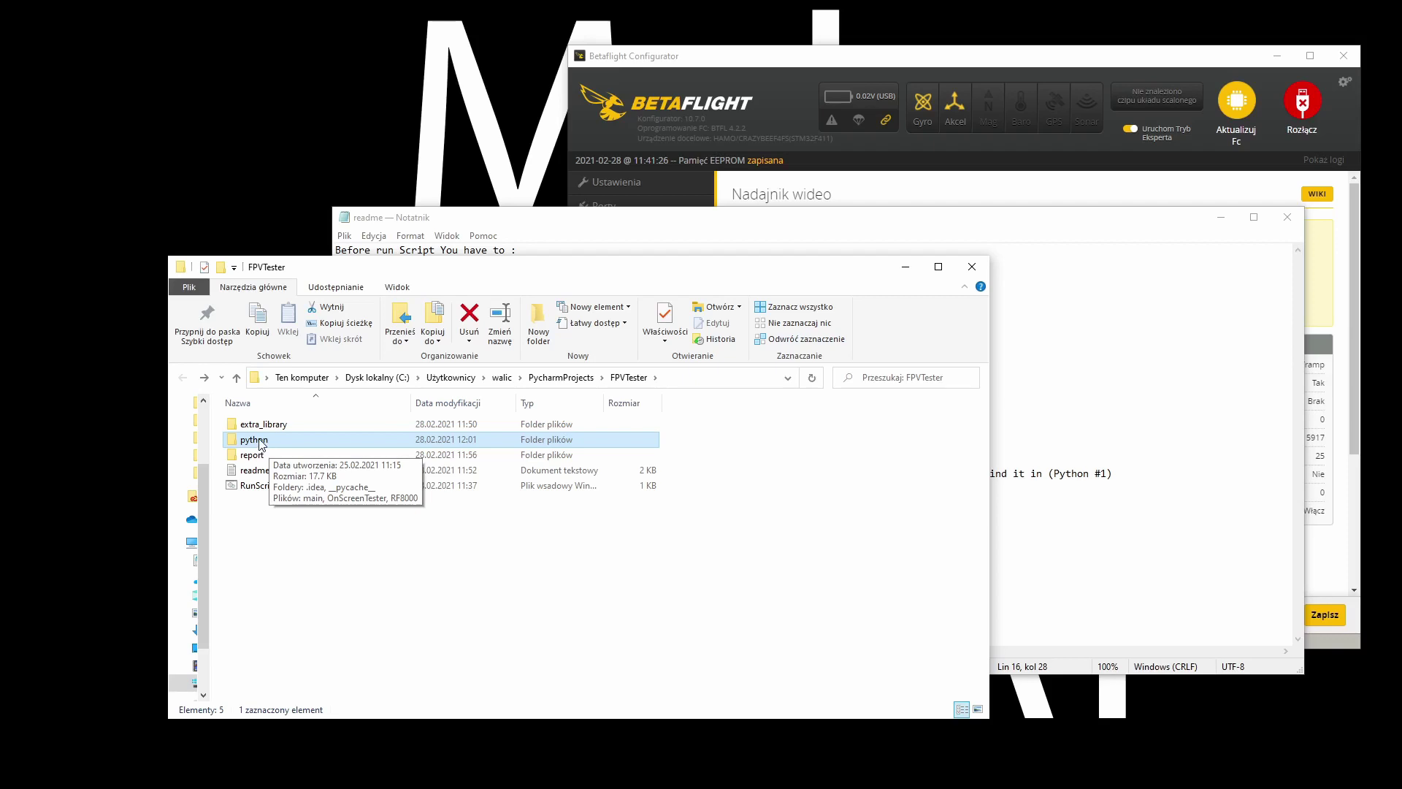
- Inspect the report folder inside FPVTester and return to the parent folder
left_click(263, 460)
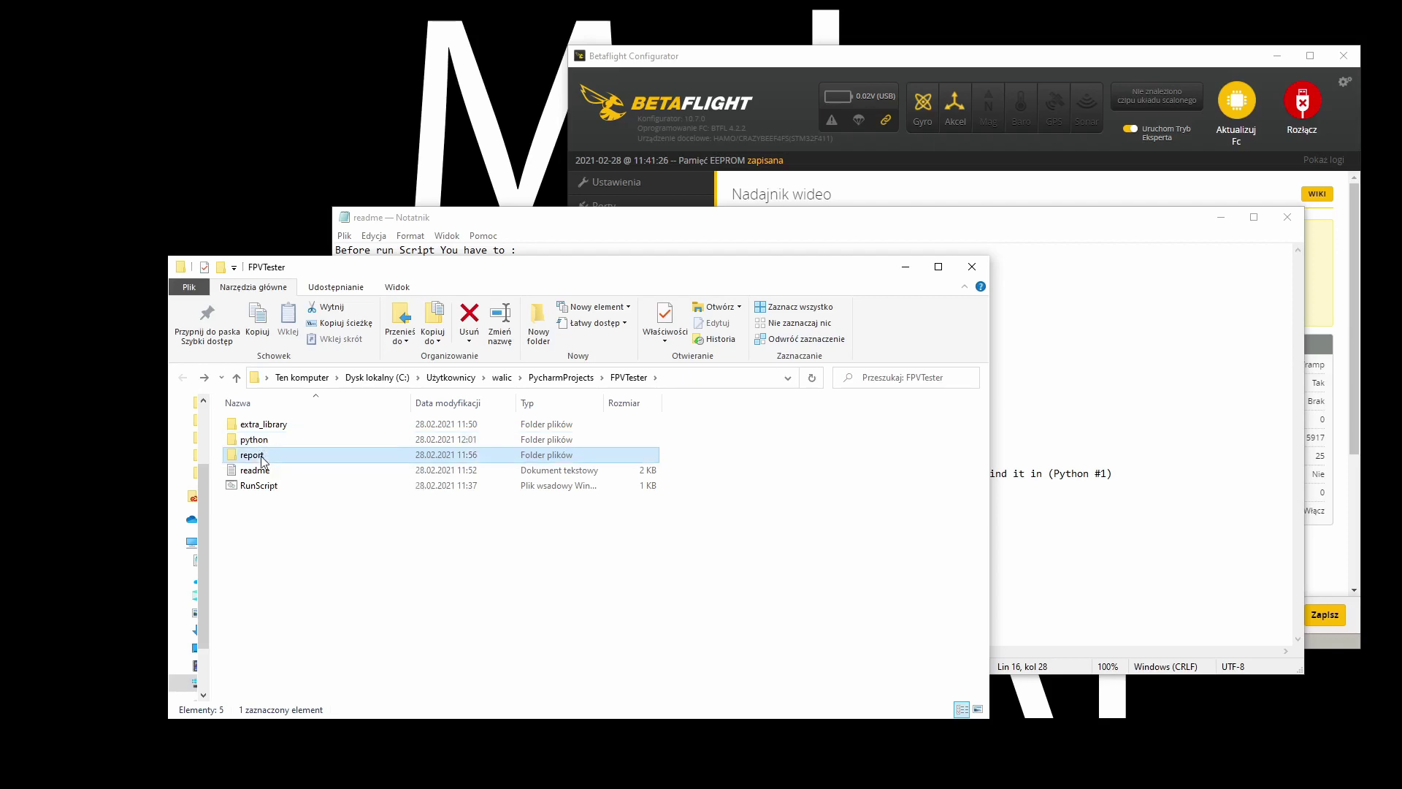
double_click(281, 461)
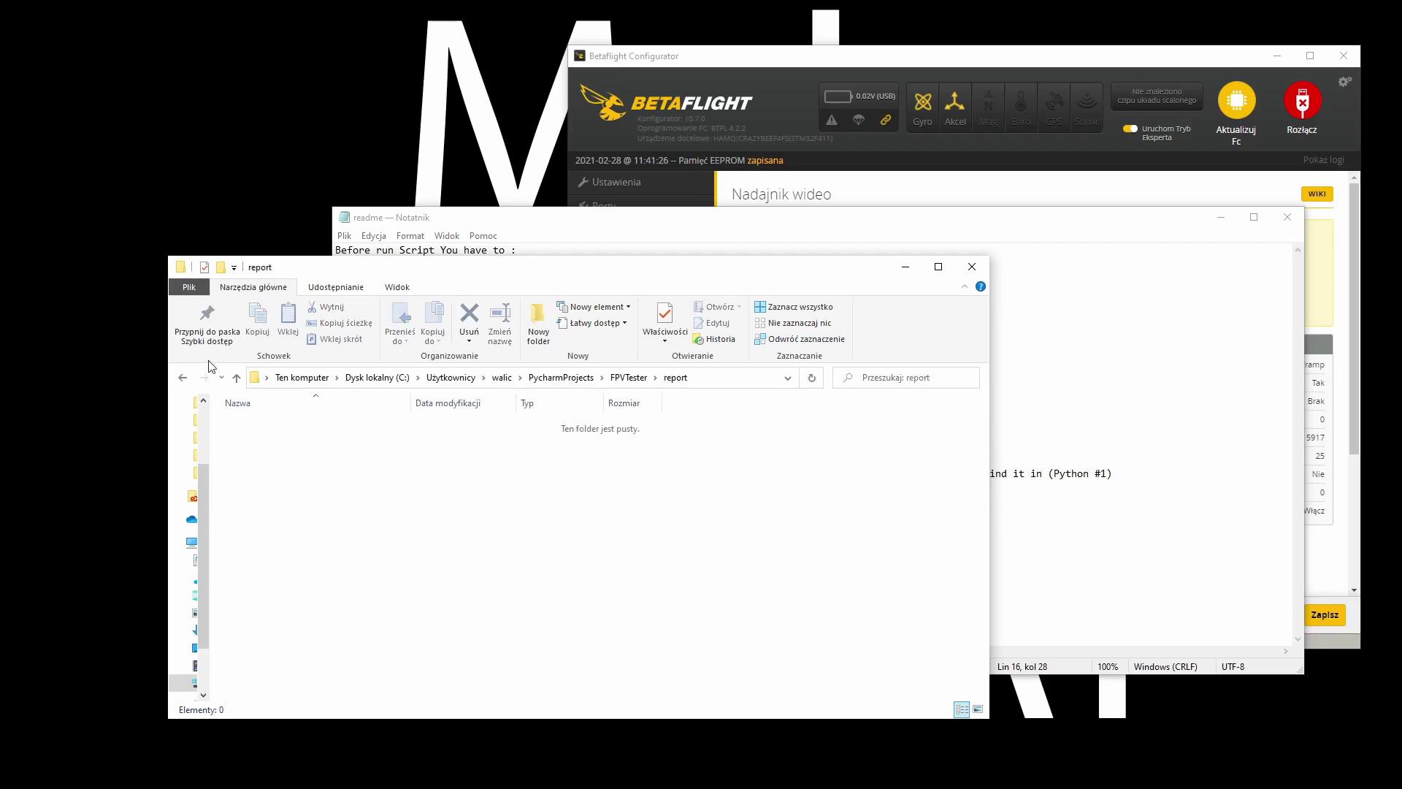
left_click(184, 378)
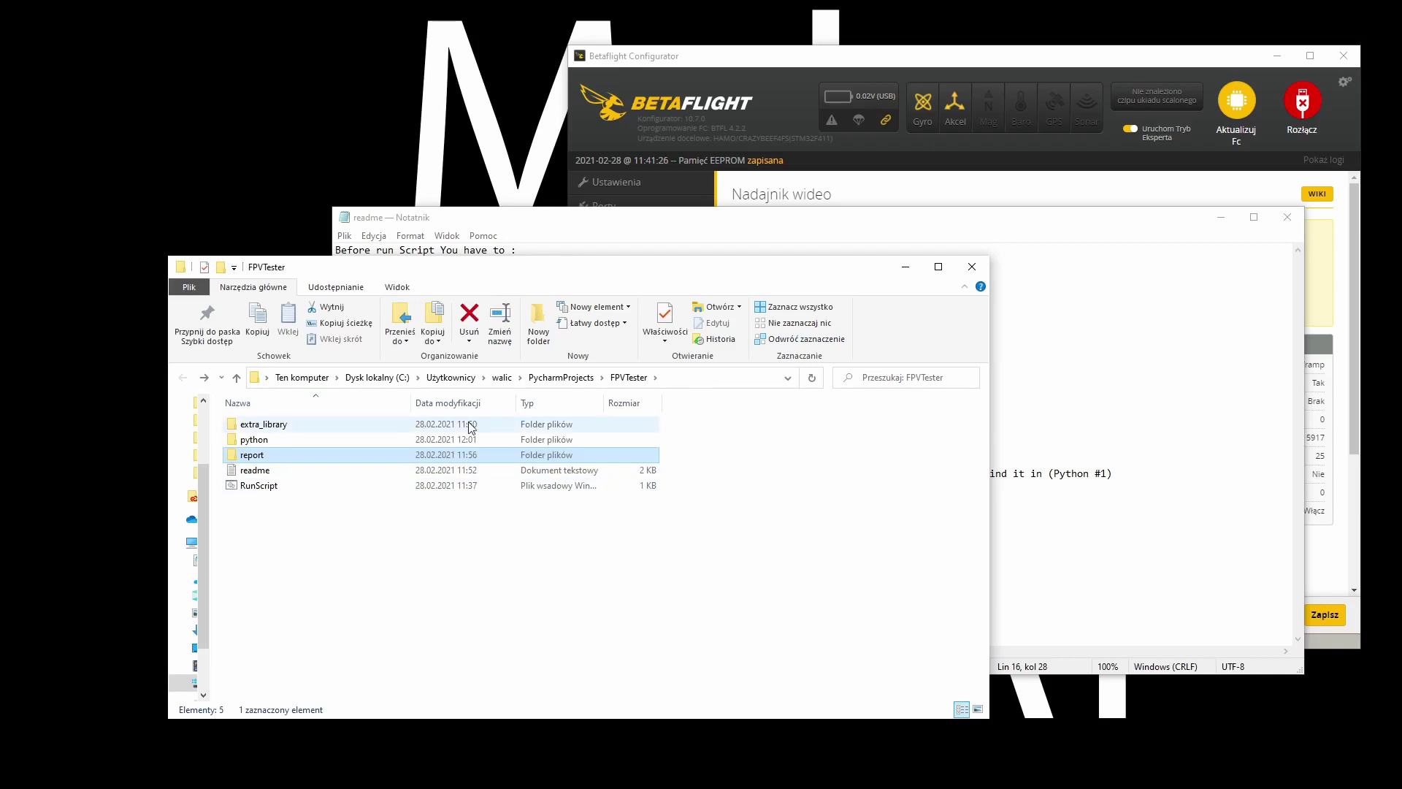
- Run RunScript from the FPVTester folder with the Betaflight Configurator's video transmitter page in front
left_click(761, 58)
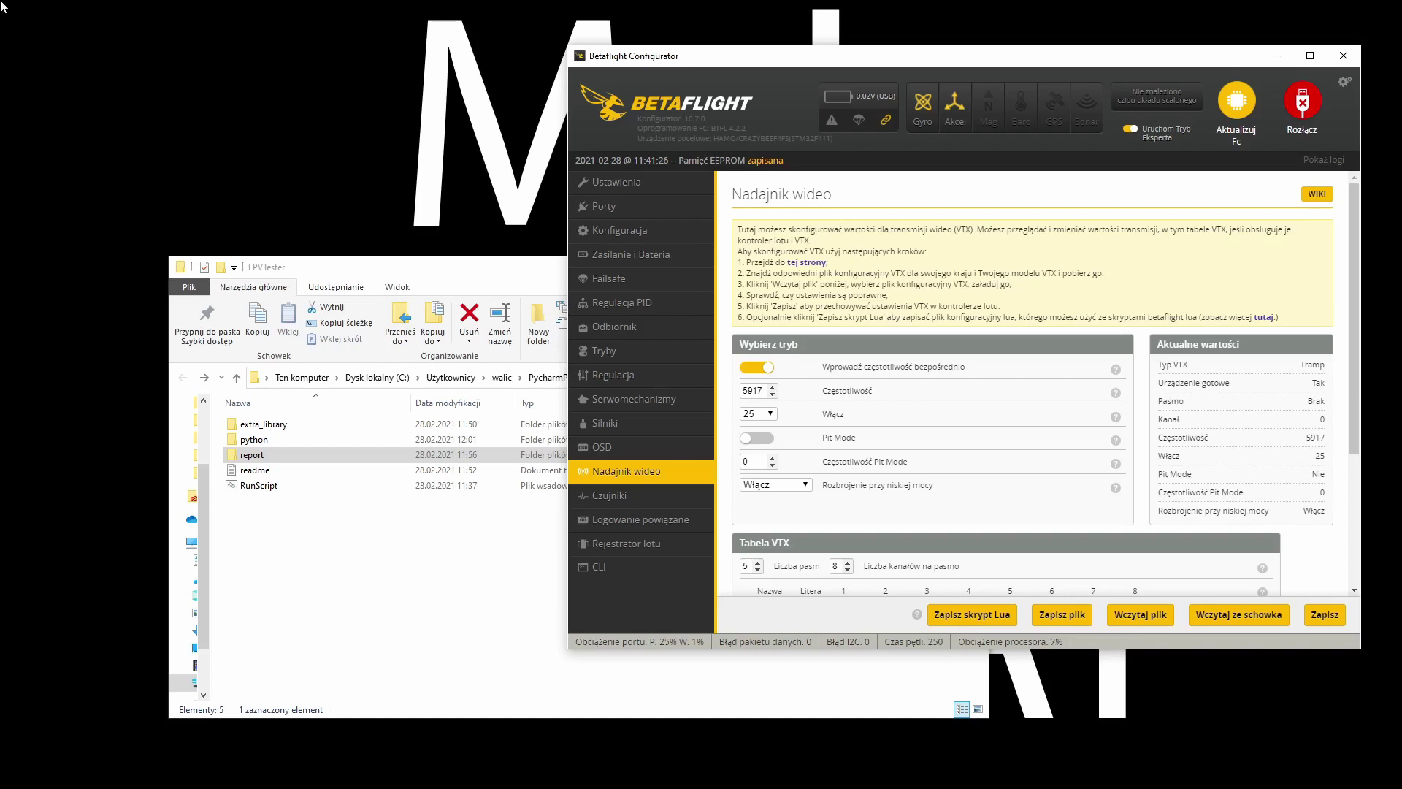
left_click(371, 487)
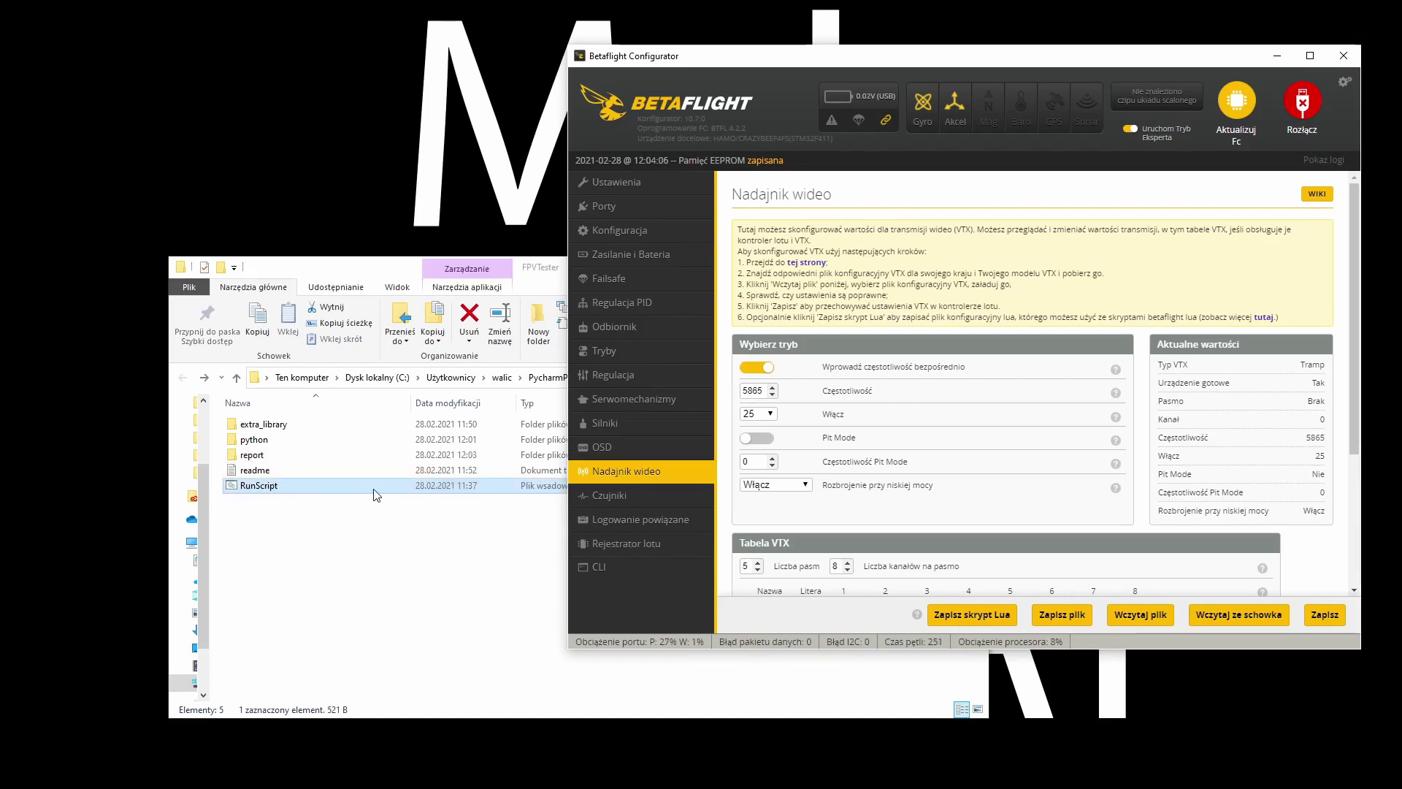
double_click(373, 488)
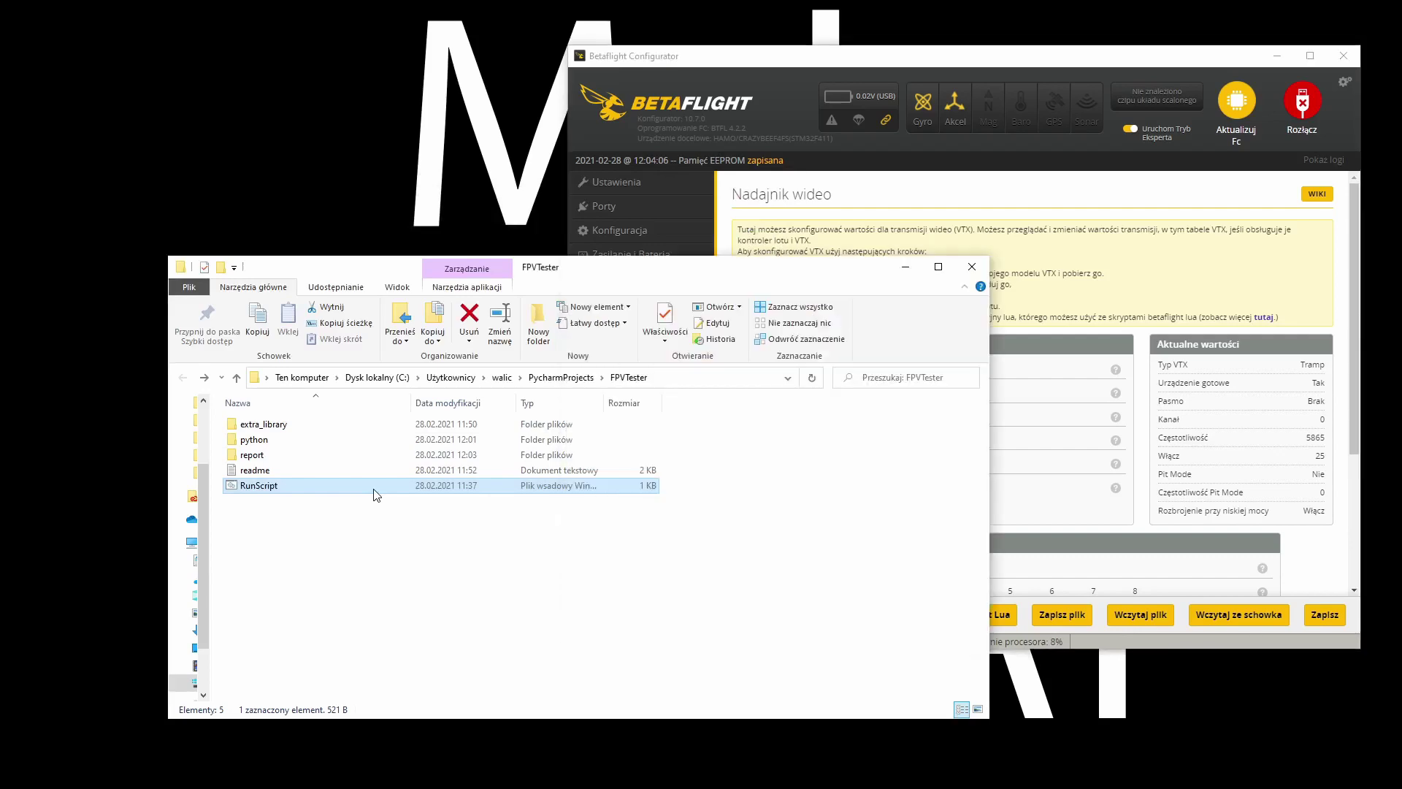
left_click(808, 58)
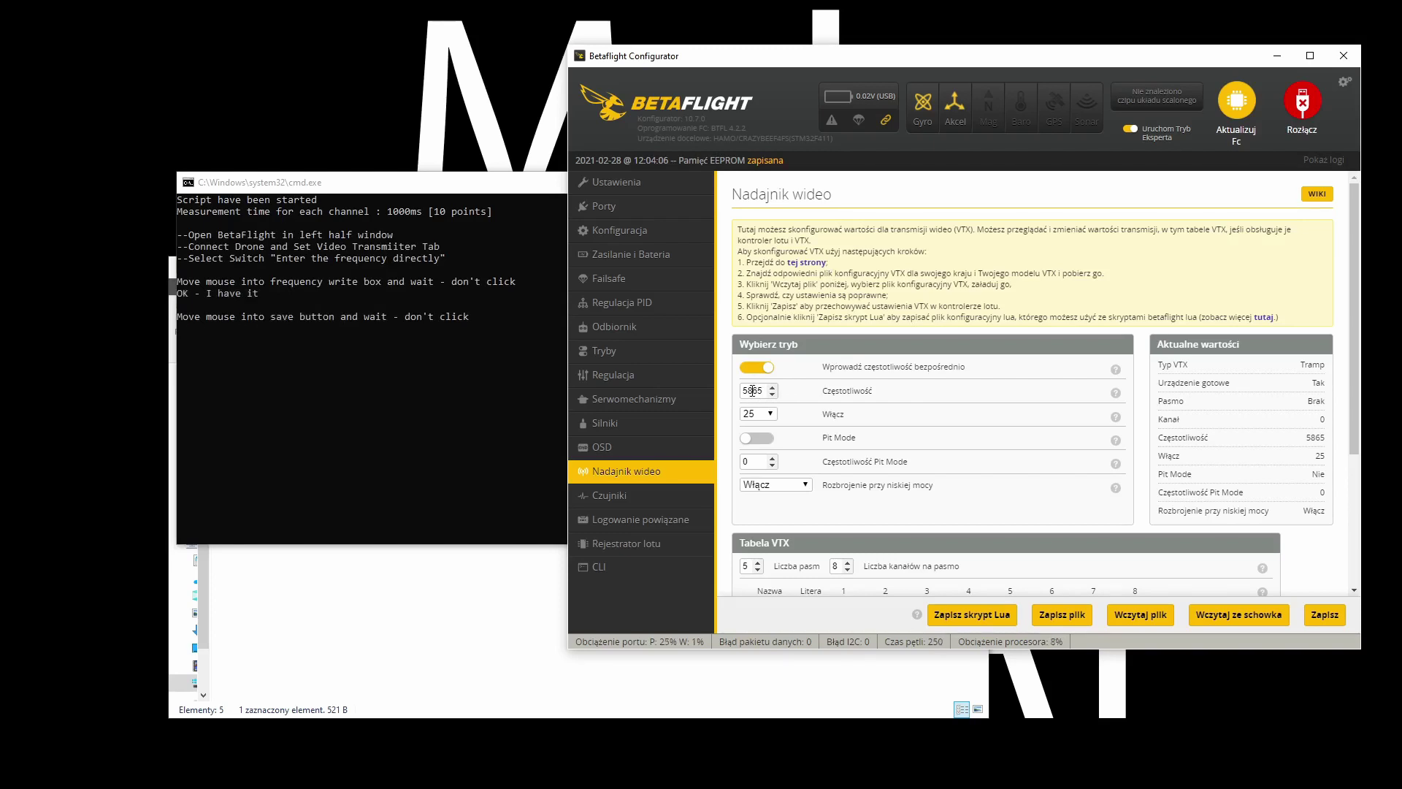
- Set the video transmitter frequency in turn to 5845, 5825, 5805, 5785, 5765 and 5745, saving after each value
type("5845")
left_click(1327, 621)
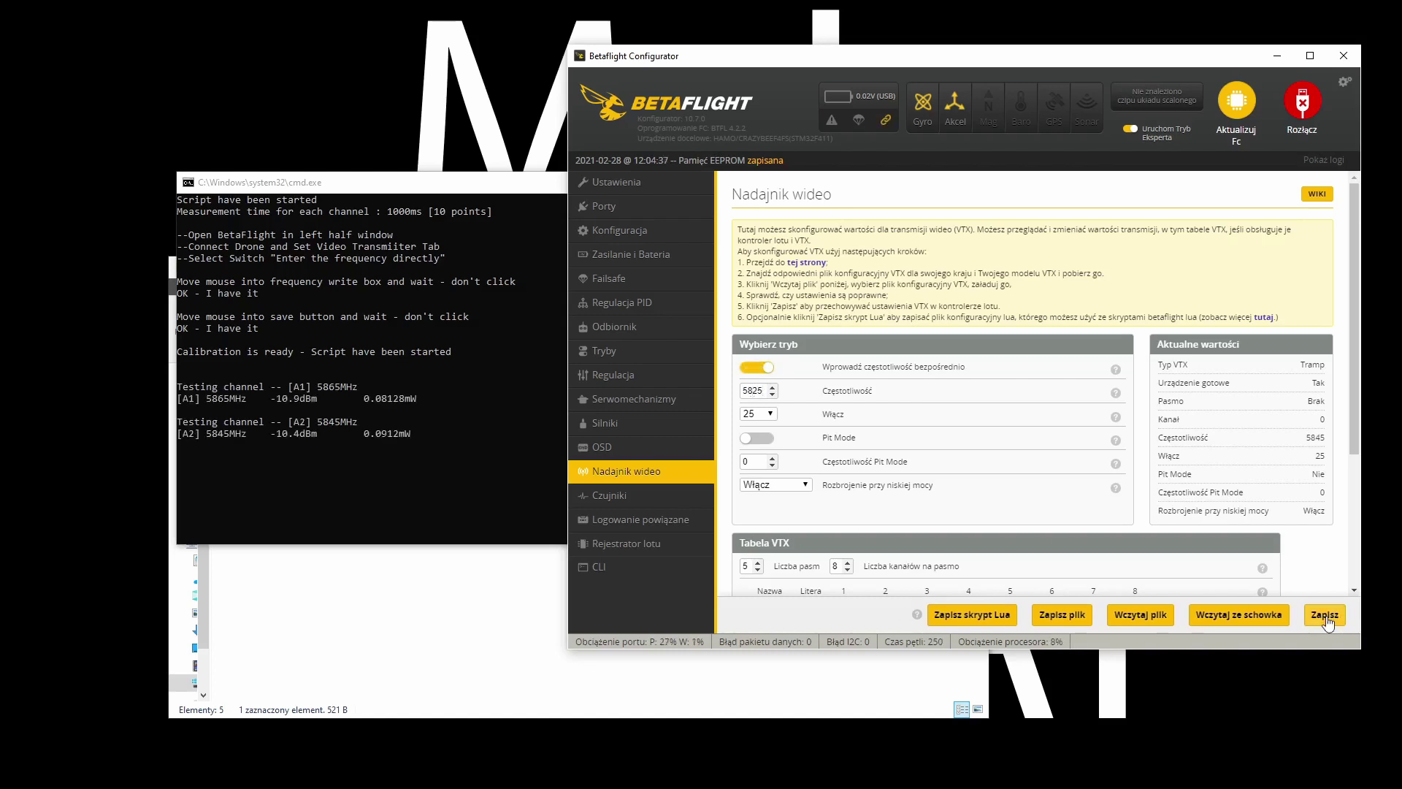
type("5825")
left_click(1328, 621)
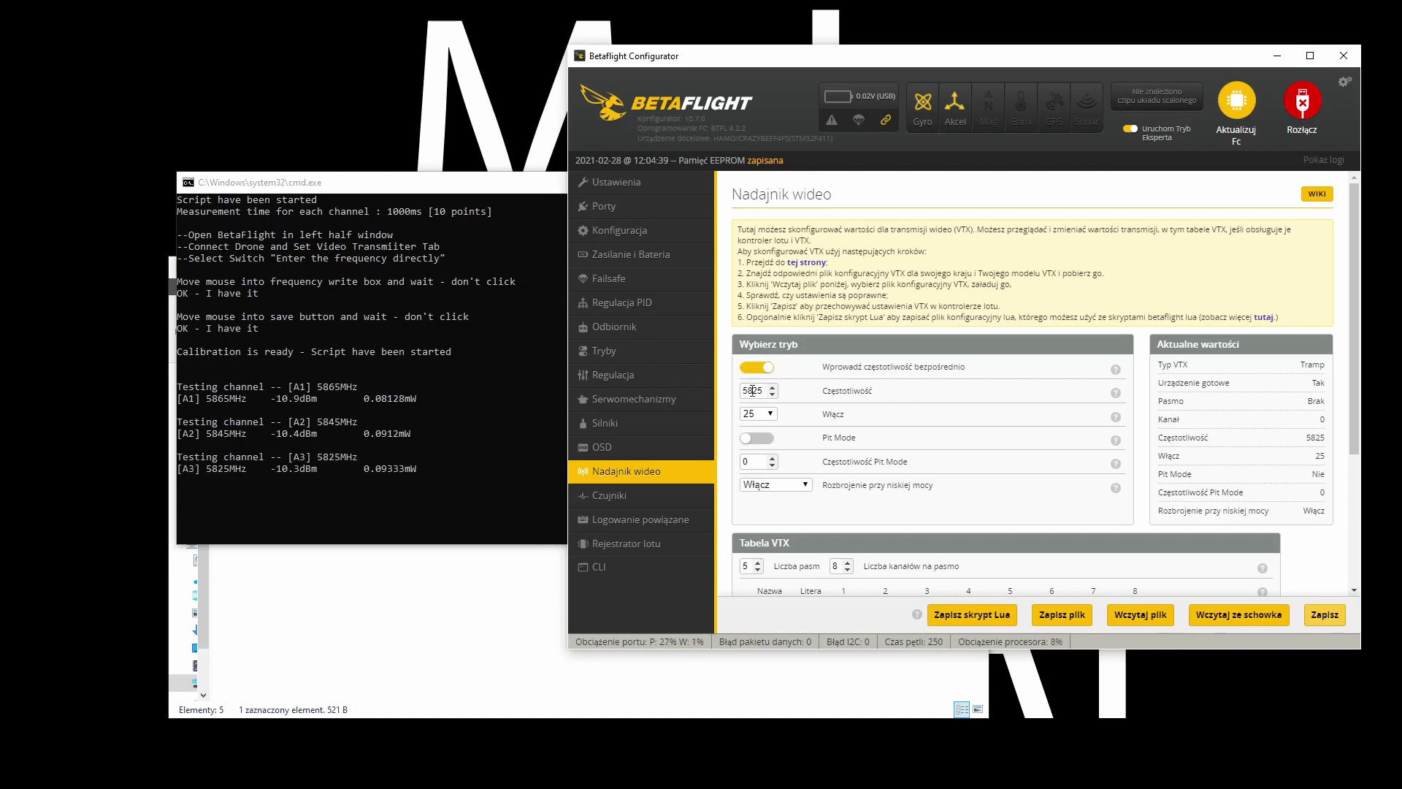
type("5805")
left_click(1328, 621)
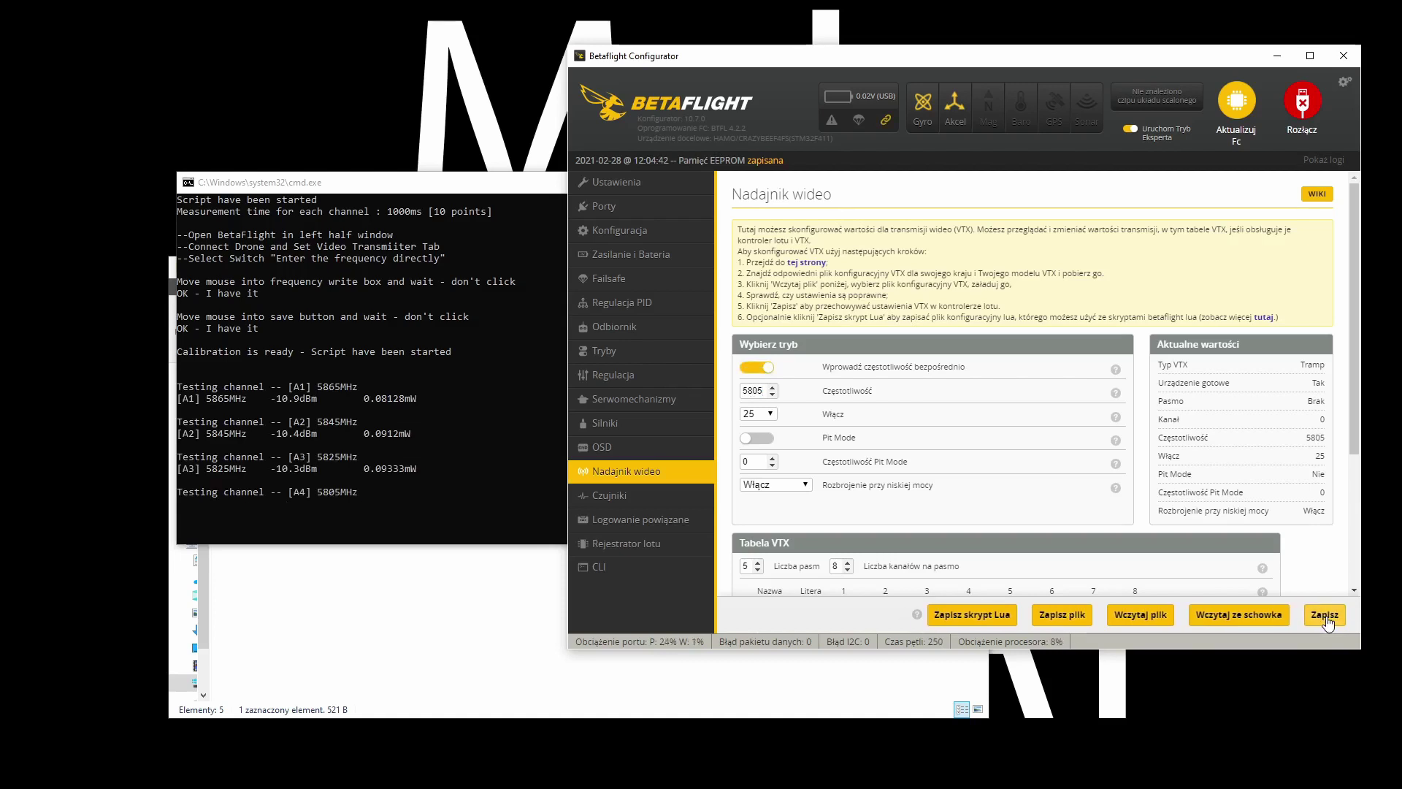
type("5785")
left_click(1327, 621)
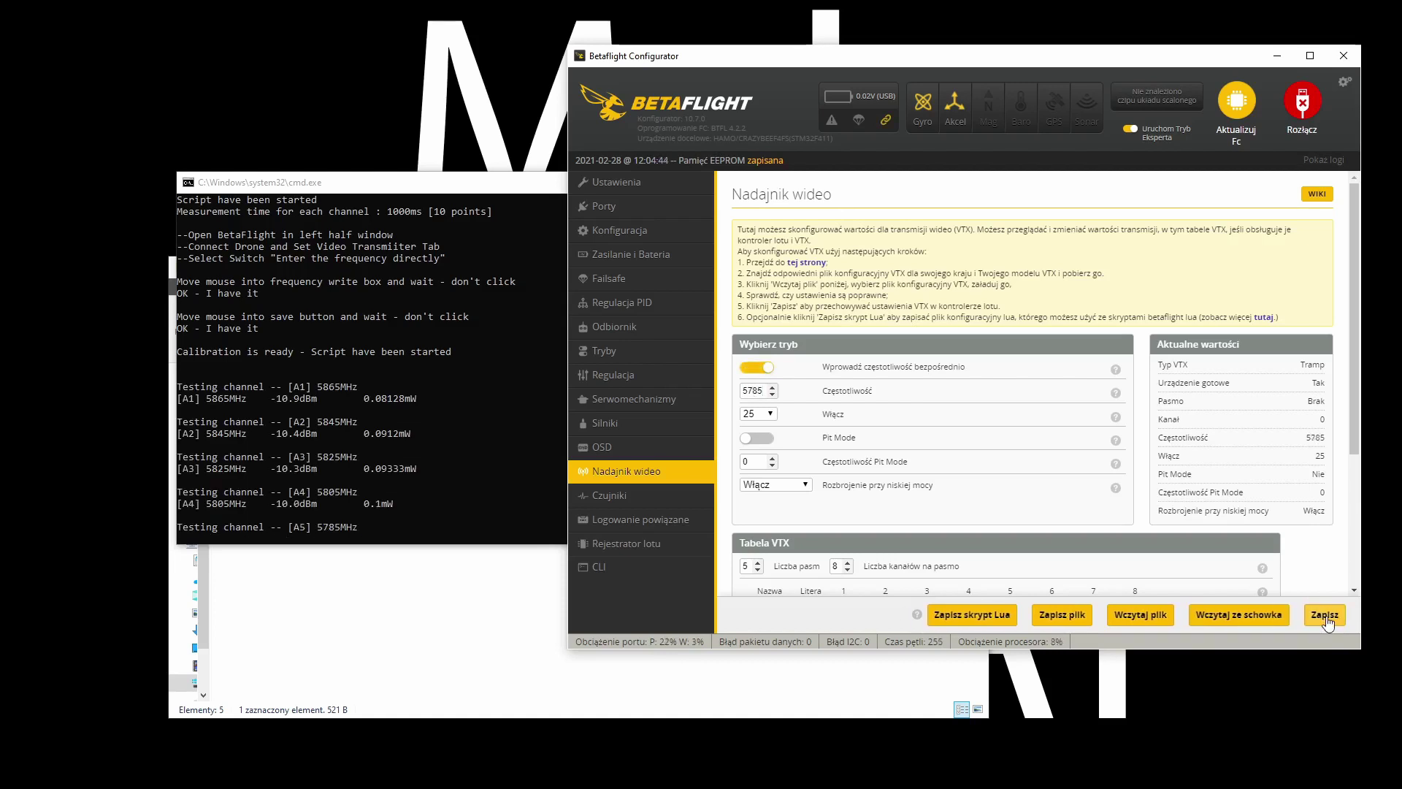
type("5765")
left_click(1327, 622)
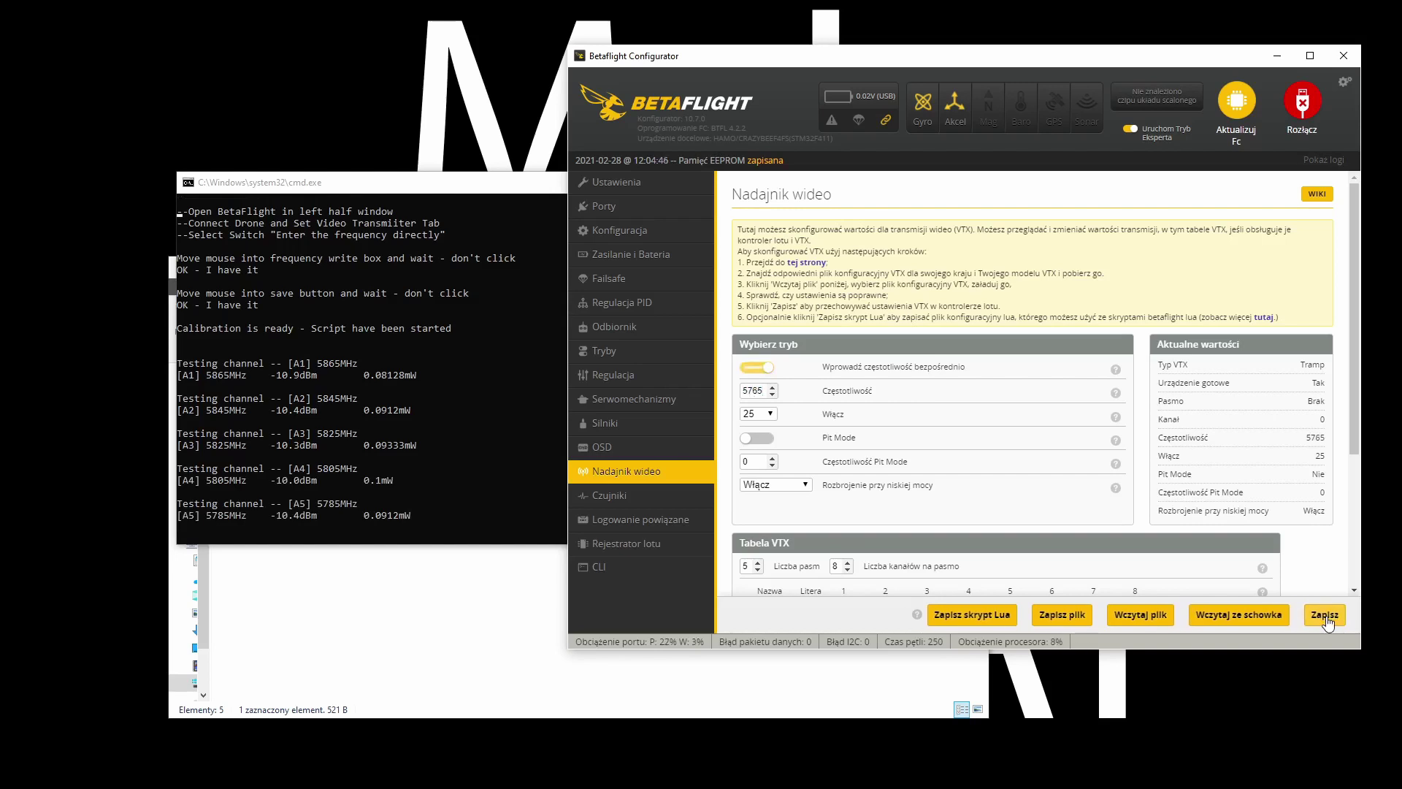
type("5745")
left_click(1328, 621)
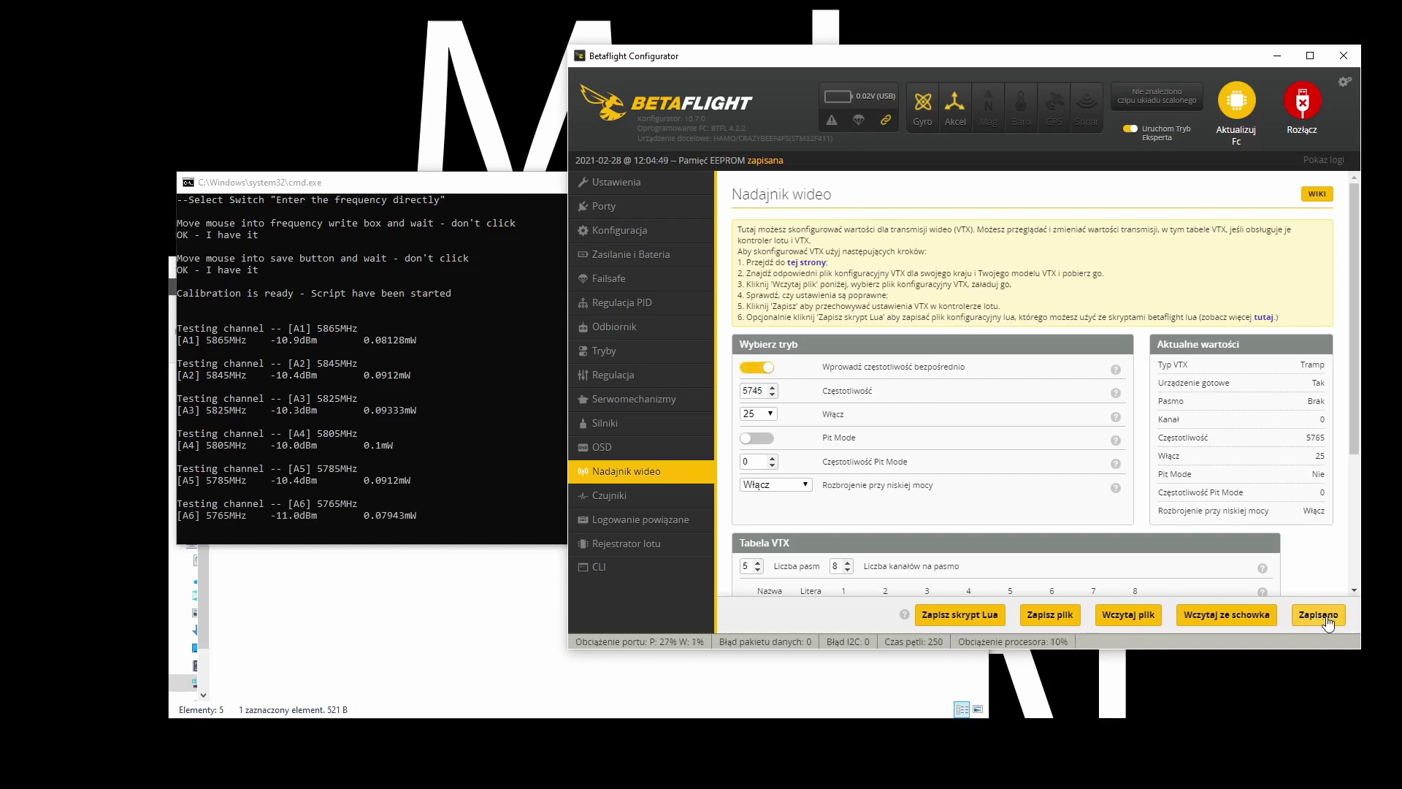
- Set the video transmitter frequency through the remaining channels, including 5725, 5790, 5866, 5645, 5945 and 5917, saving after each value
type("5725")
left_click(1327, 621)
type("5790")
left_click(1327, 614)
type("5866")
left_click(1328, 614)
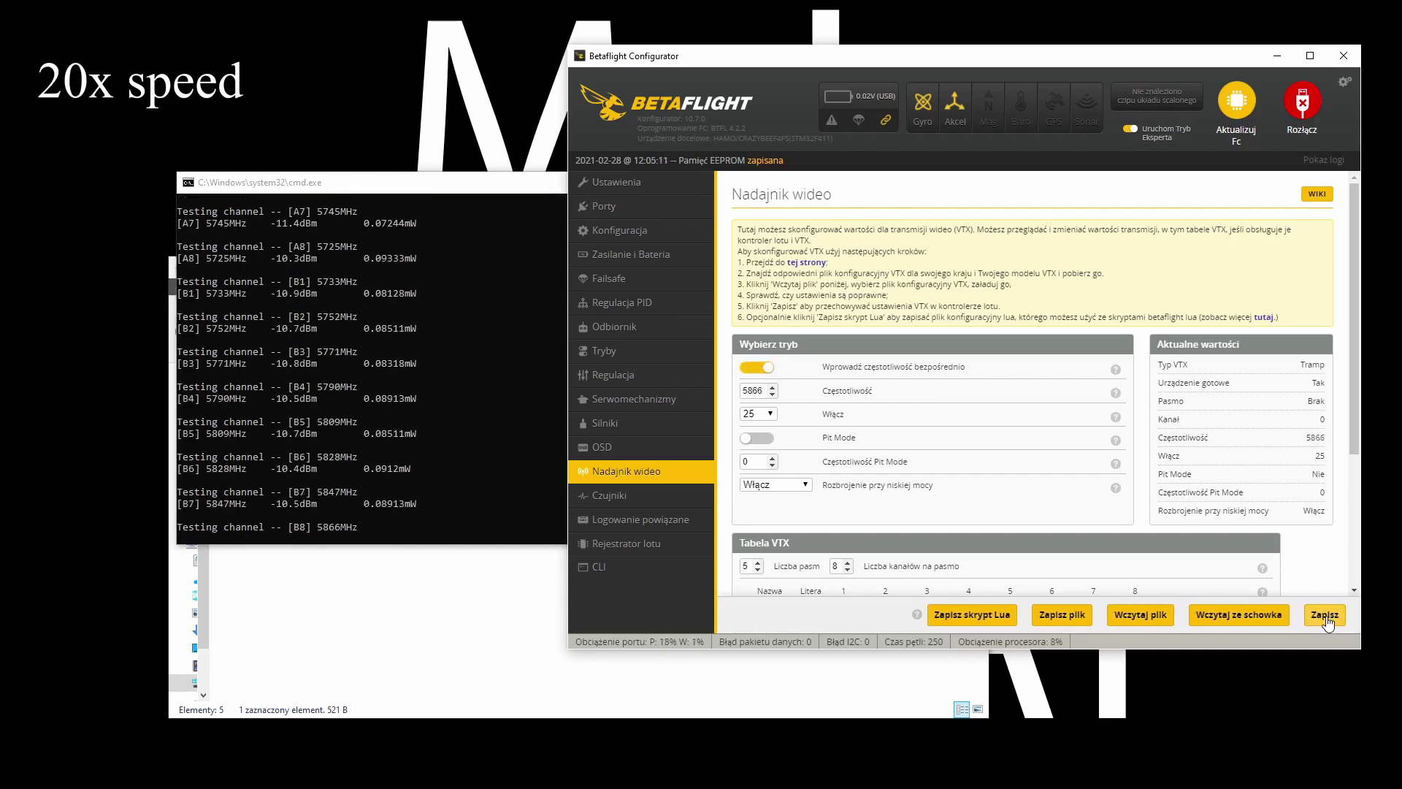
type("5645")
left_click(1327, 614)
type("5945")
left_click(1327, 614)
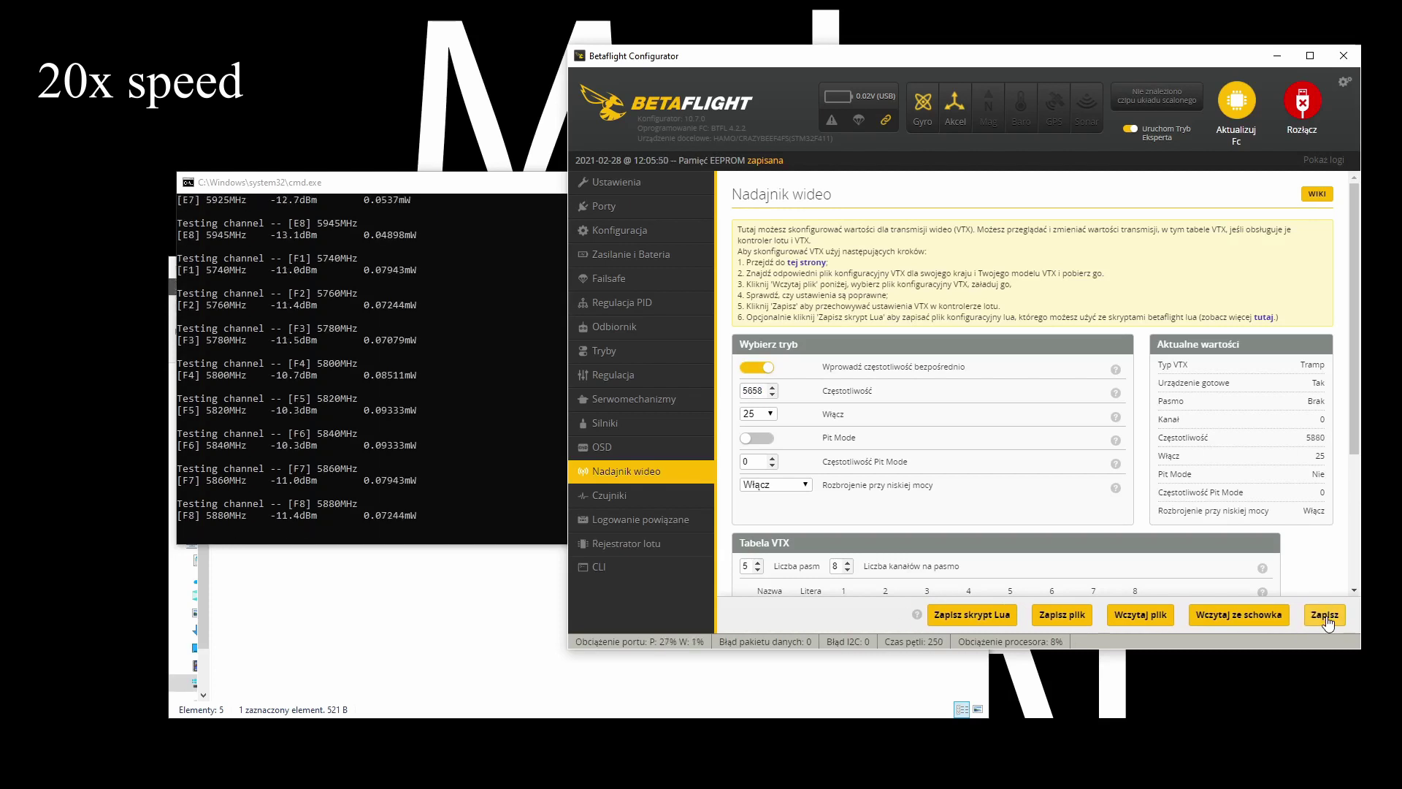
type("5917")
left_click(1328, 614)
- Close the test script's console window and open the Results_28_12_4_16 file from FPVTester's report folder
left_click(243, 540)
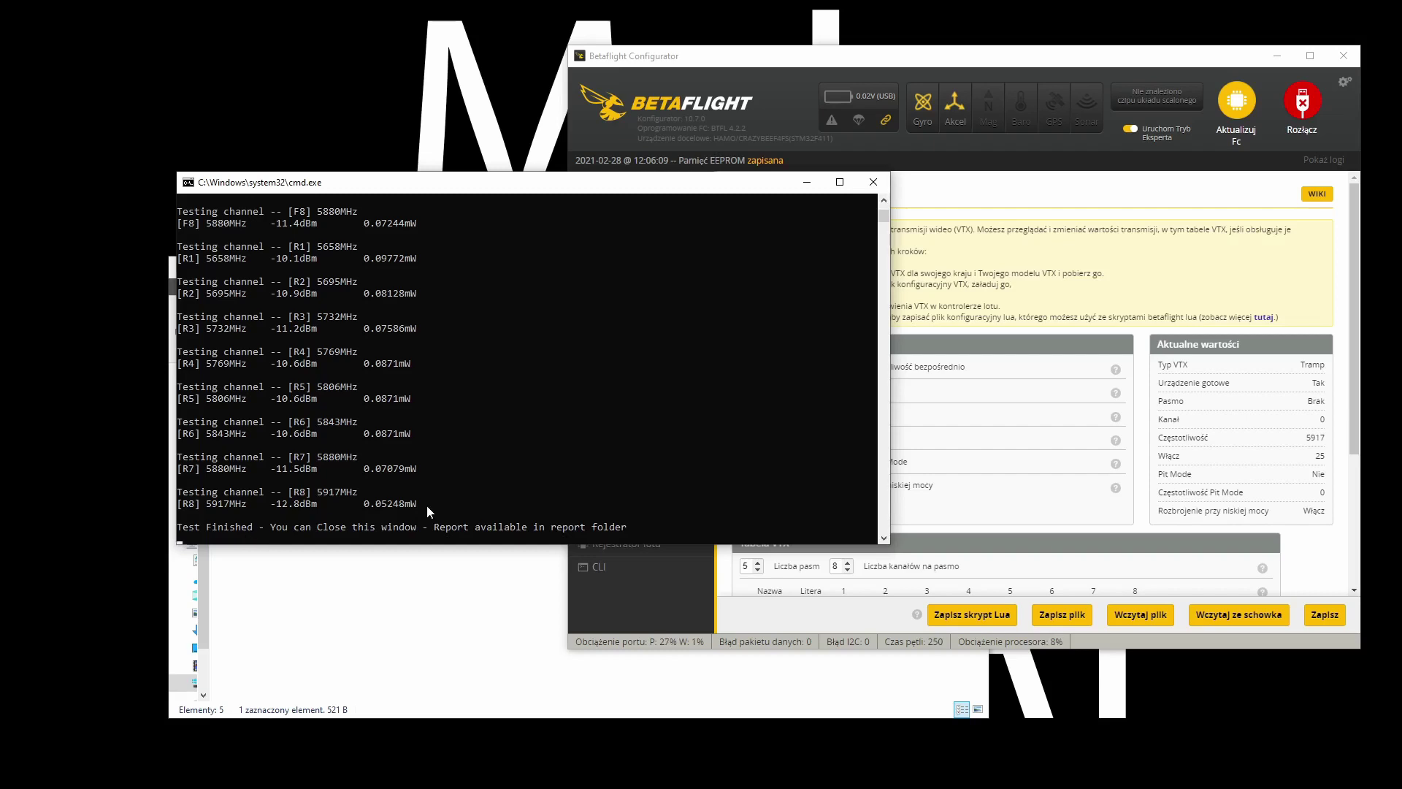
left_click(874, 182)
left_click(321, 455)
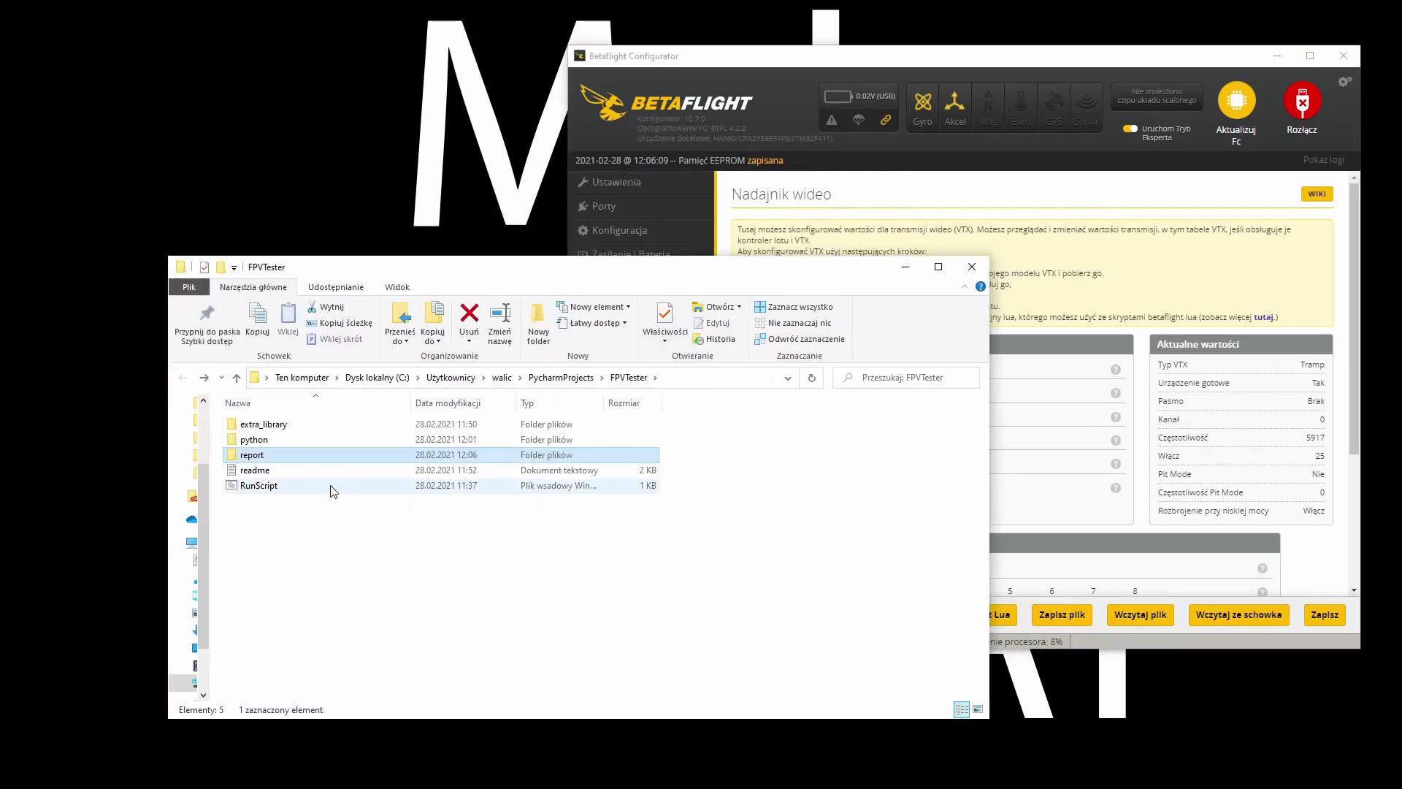
double_click(305, 461)
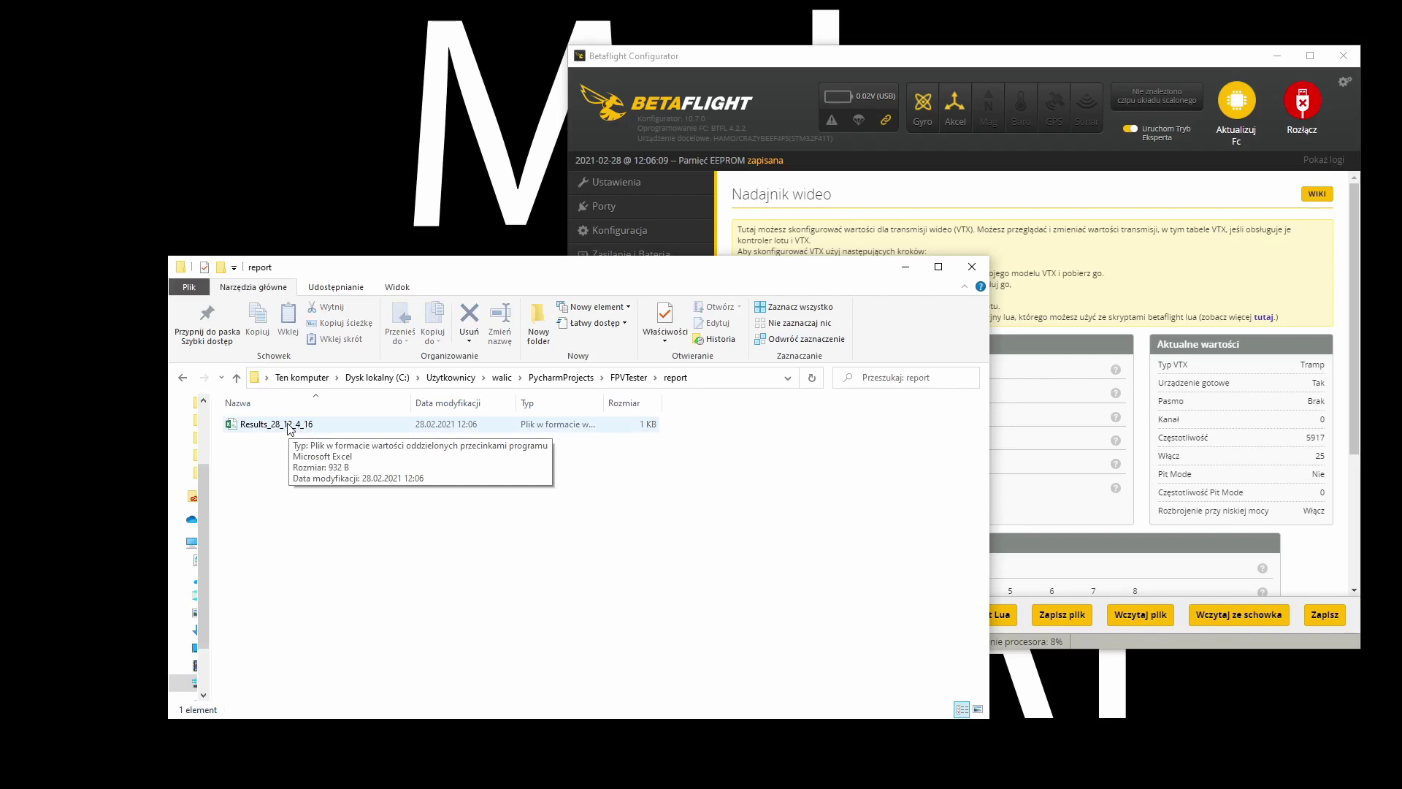
double_click(437, 422)
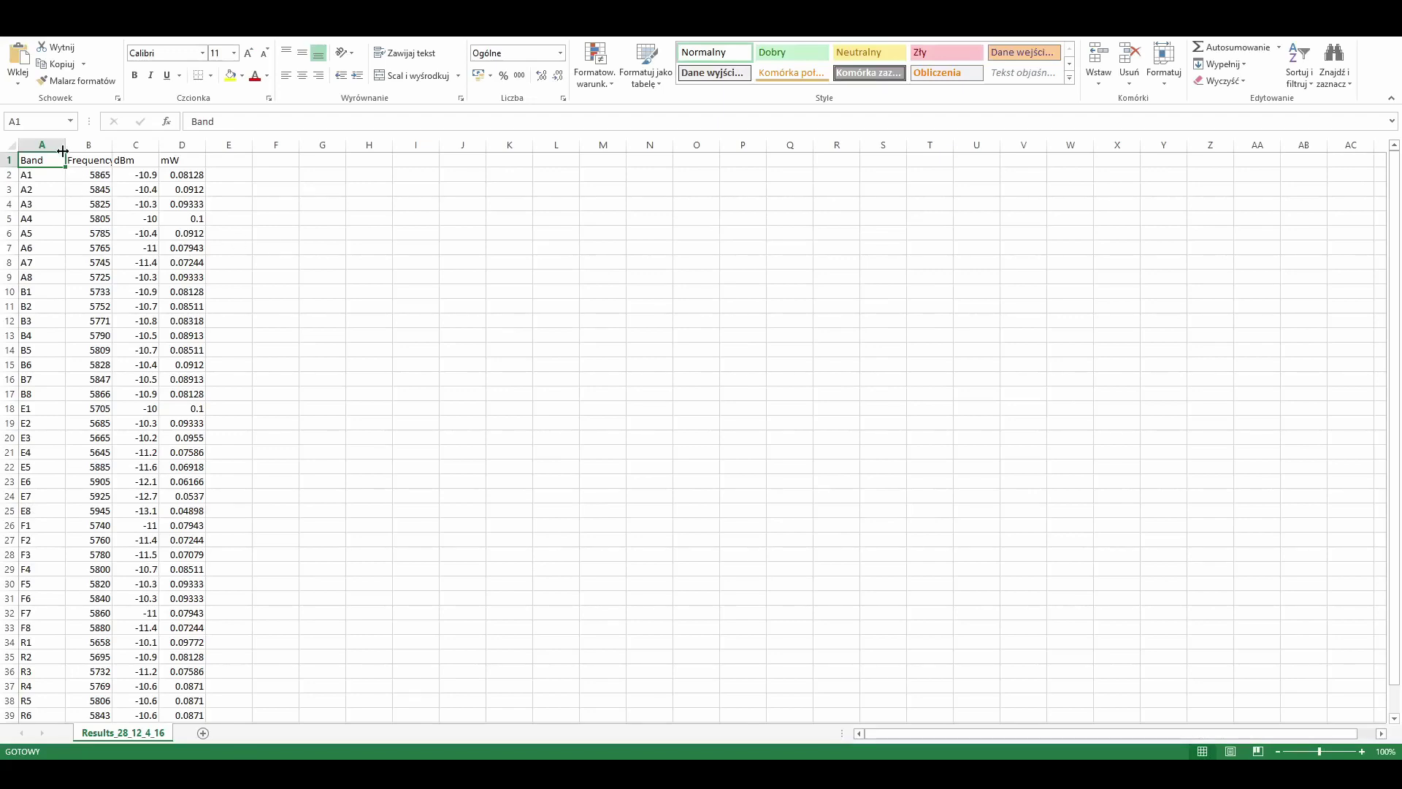
- Widen columns A to D to fit their headings and go through the Band, Frequency[MHz], dBm and mW header cells
left_click_drag(62, 146, 182, 143)
double_click(205, 144)
left_click(68, 162)
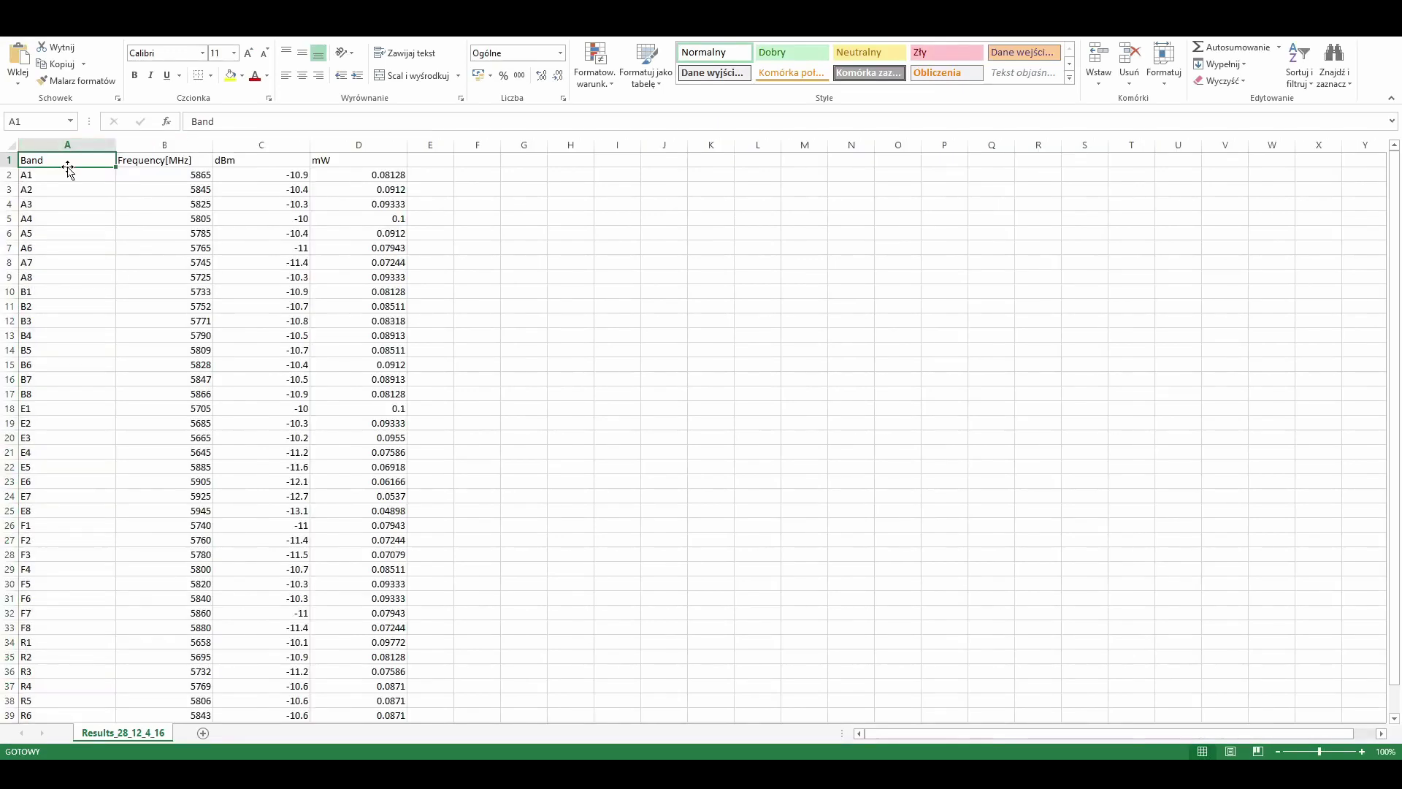
left_click(207, 162)
left_click(256, 159)
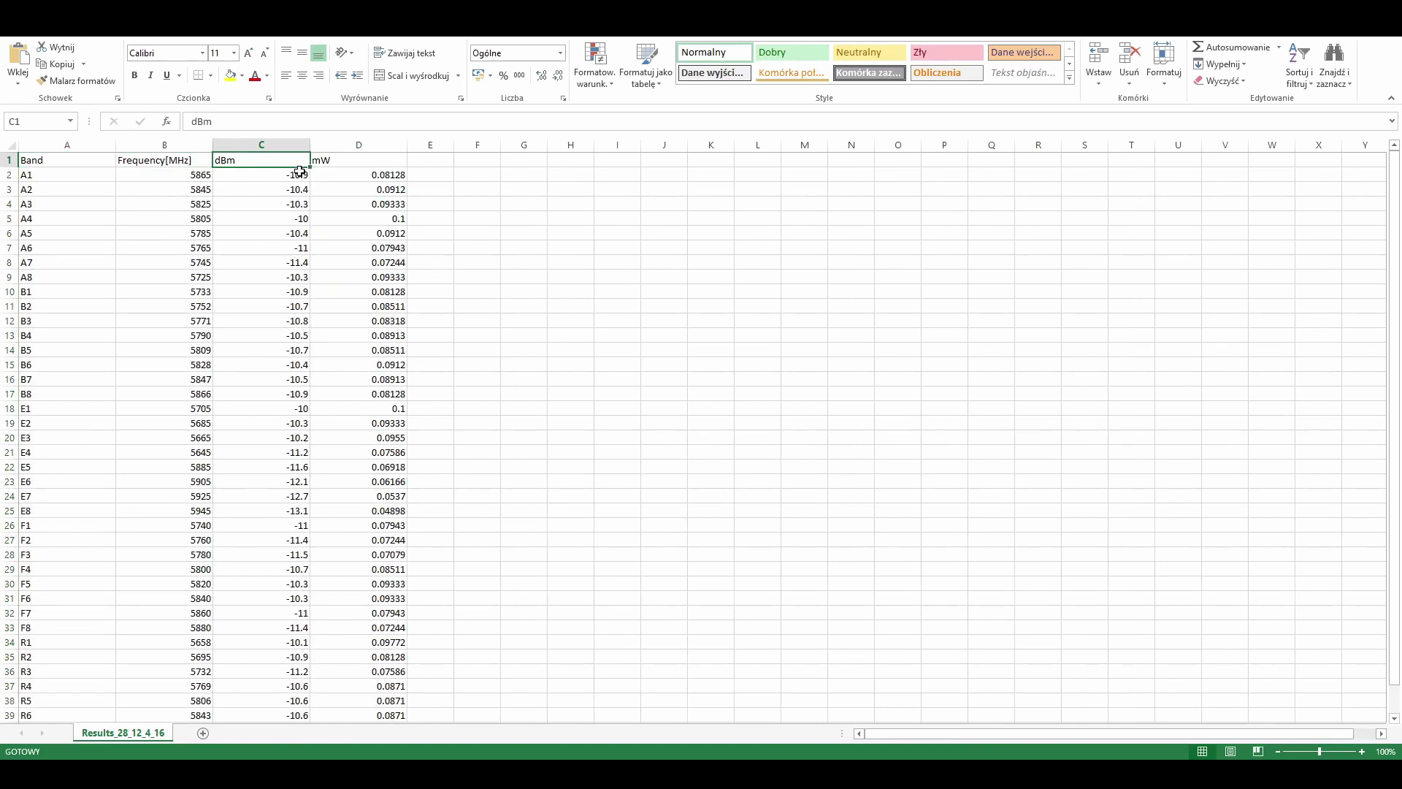
left_click(359, 163)
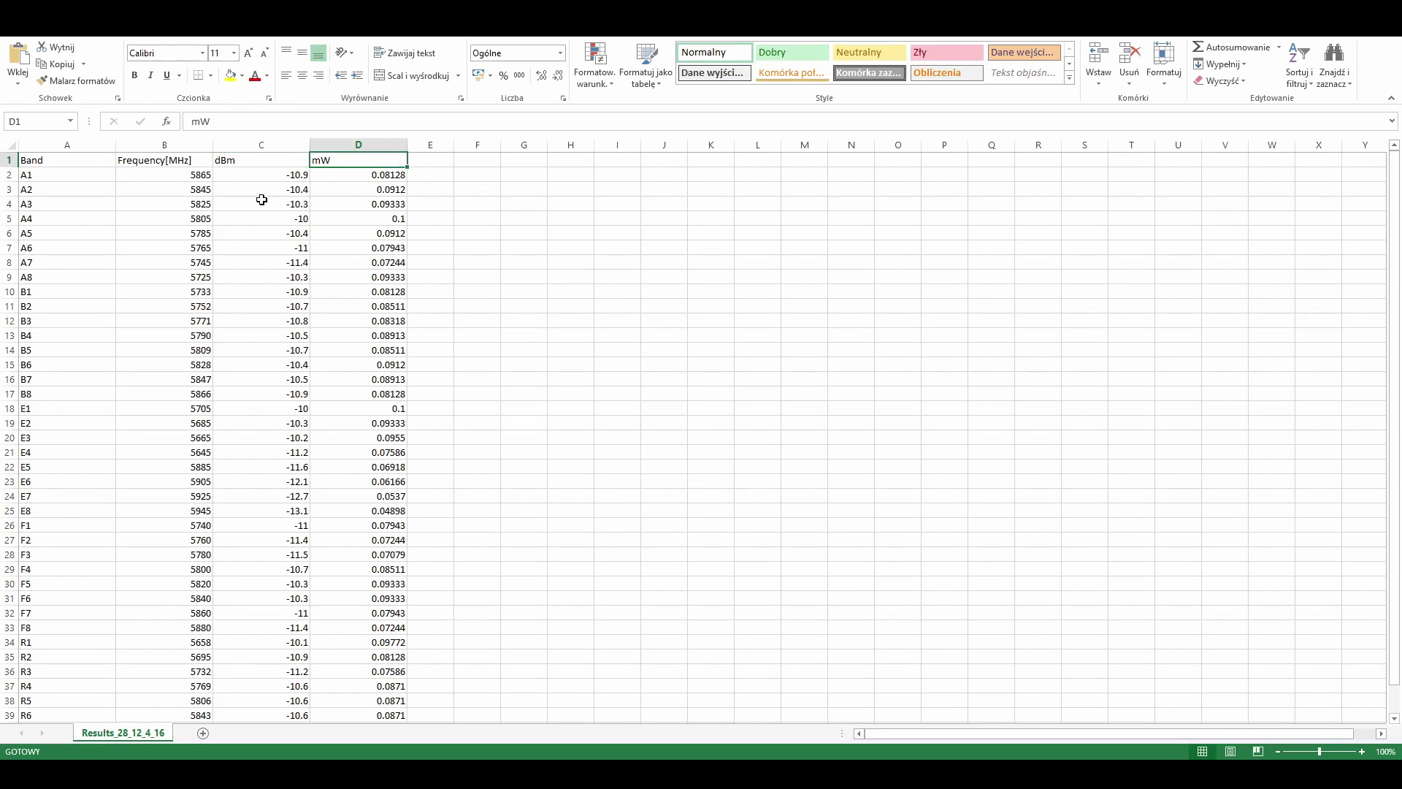
- Insert a 2-D clustered column chart of the mW values in D2:D41
left_click_drag(372, 175, 382, 701)
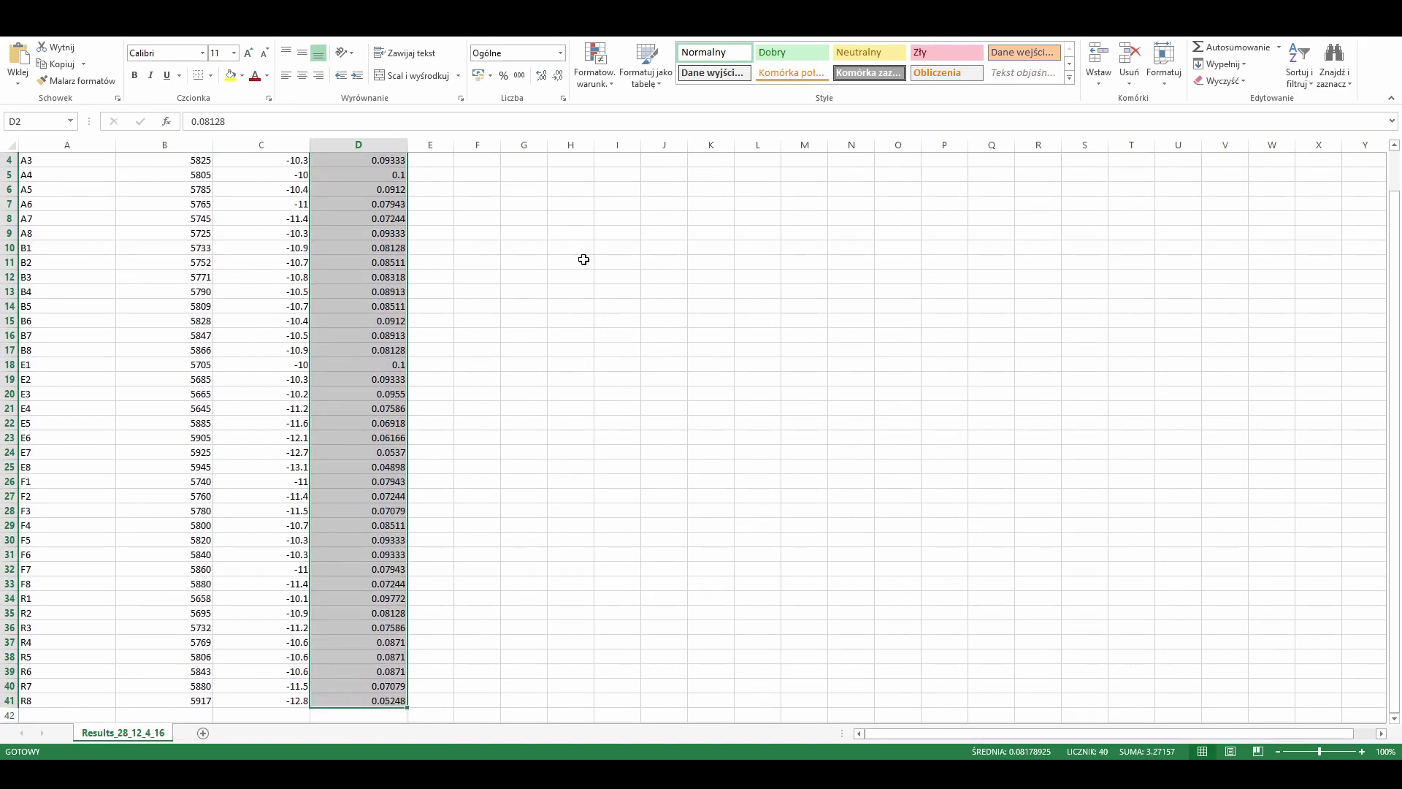
left_click(237, 30)
left_click(446, 48)
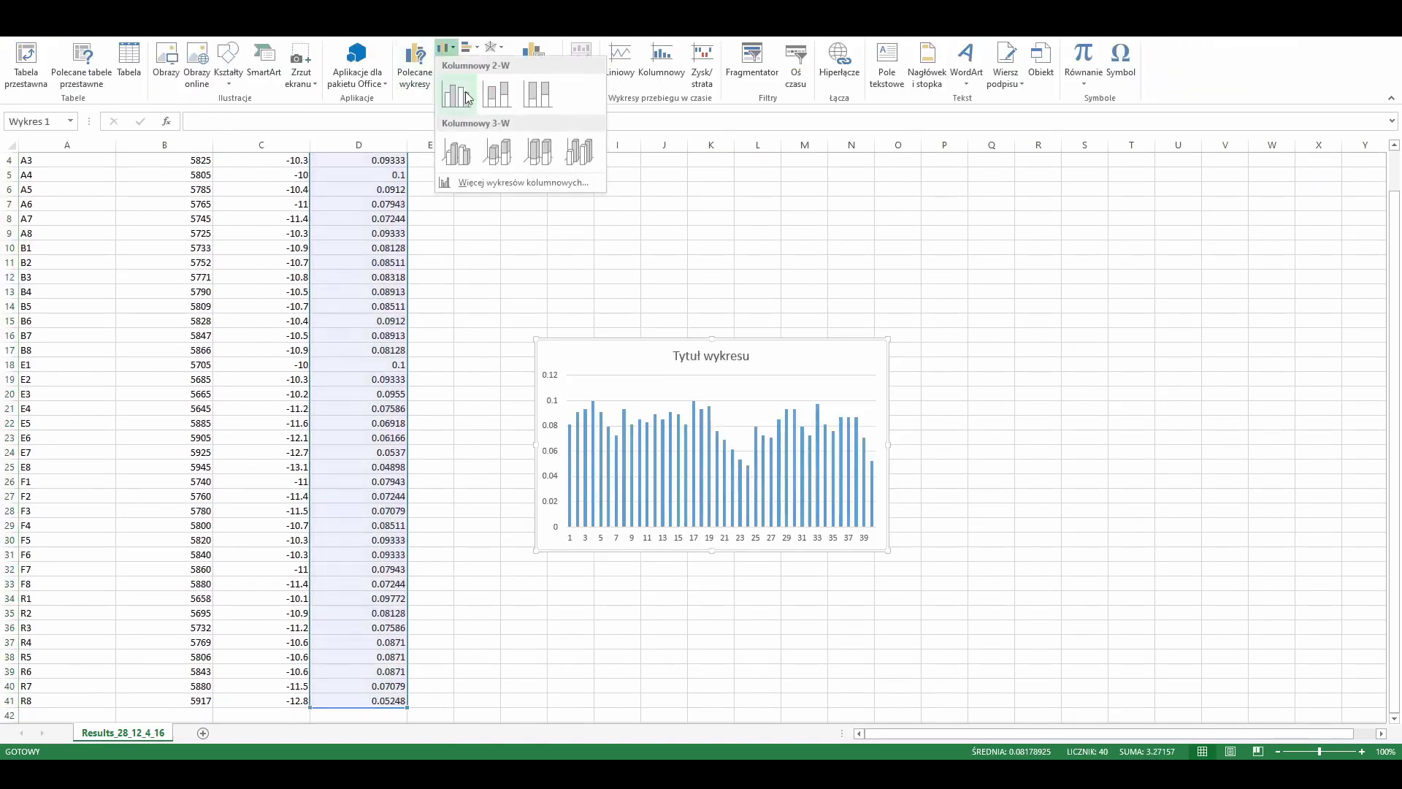
left_click(467, 97)
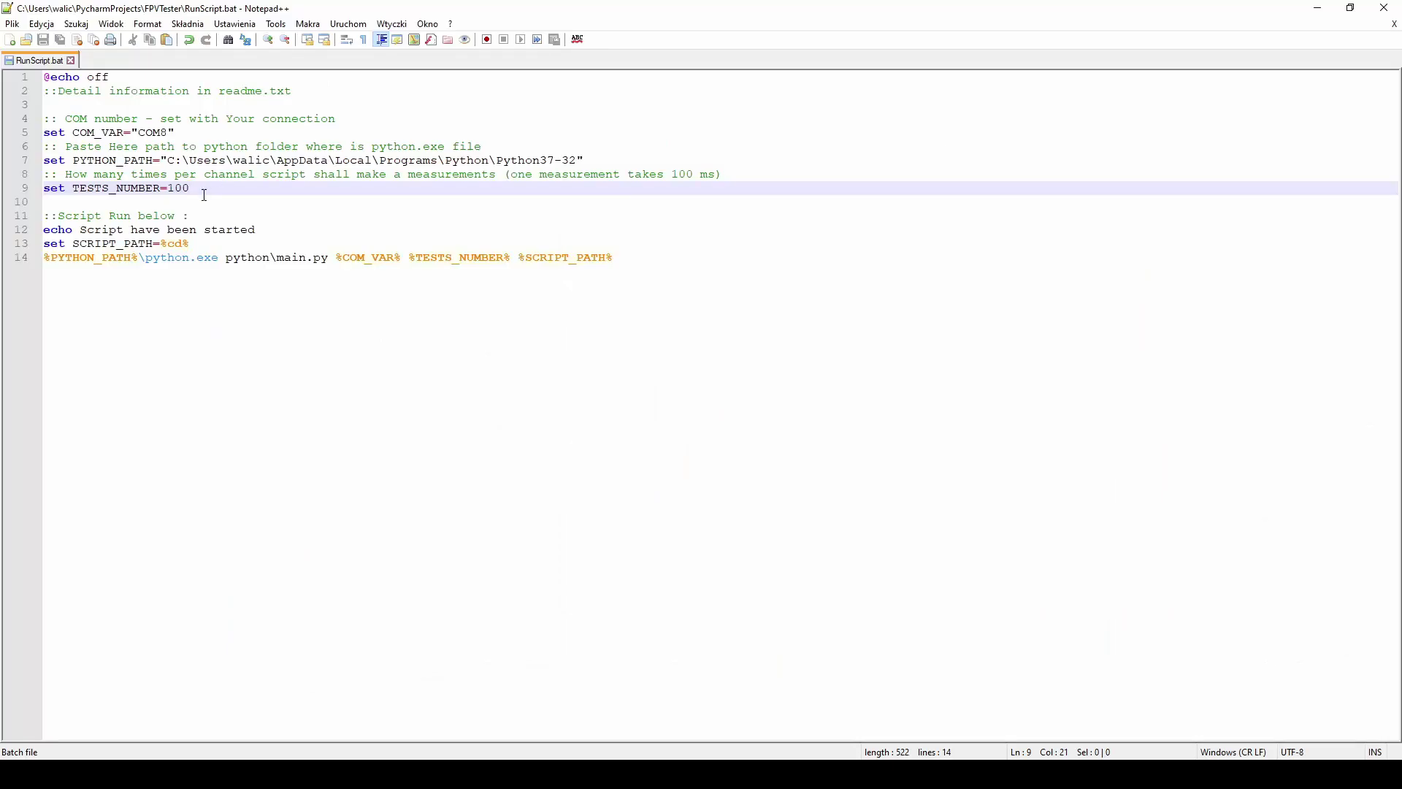
key("Down")
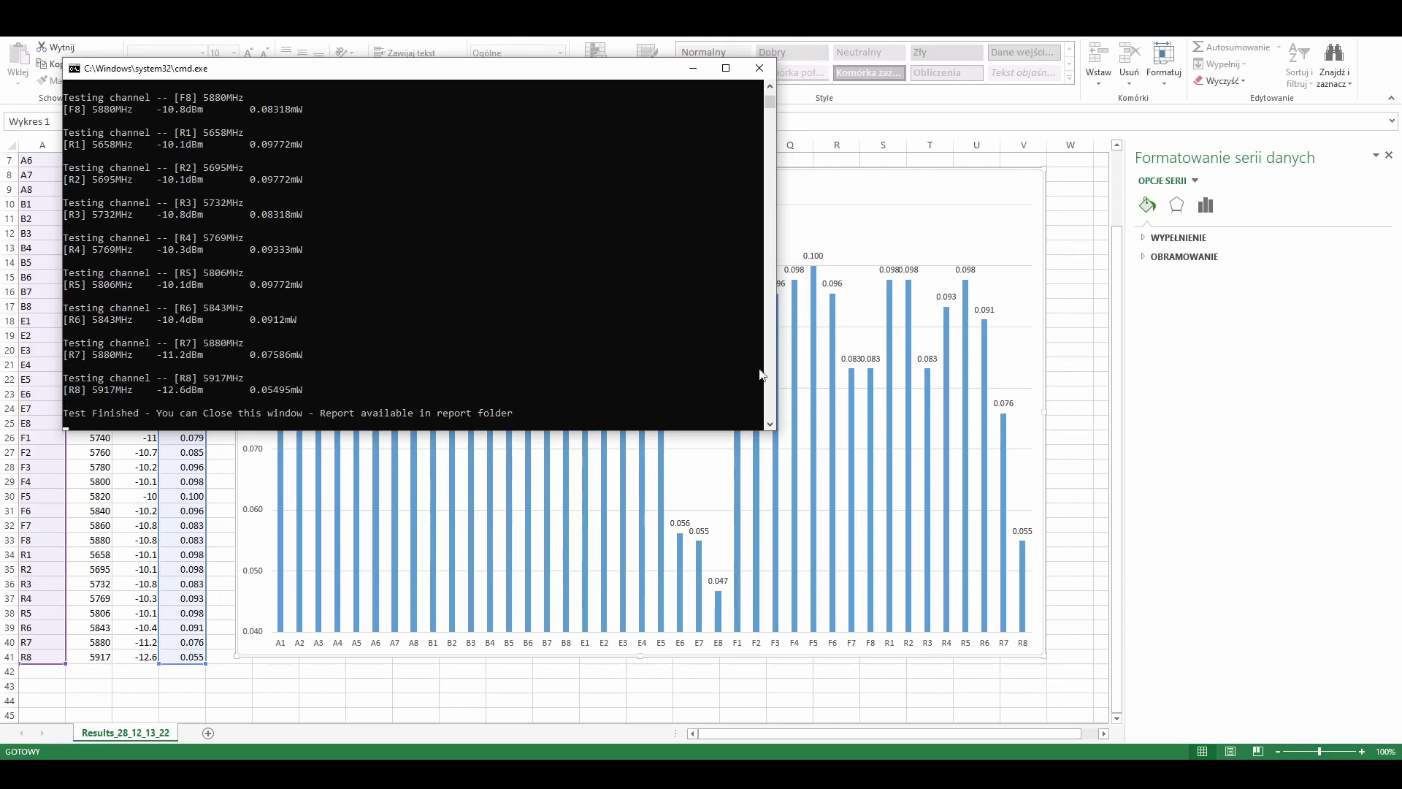
- Close the repeated test's console window and the data series formatting options, and inspect the channel bars of the Results_28_12_13_22 chart
left_click(759, 68)
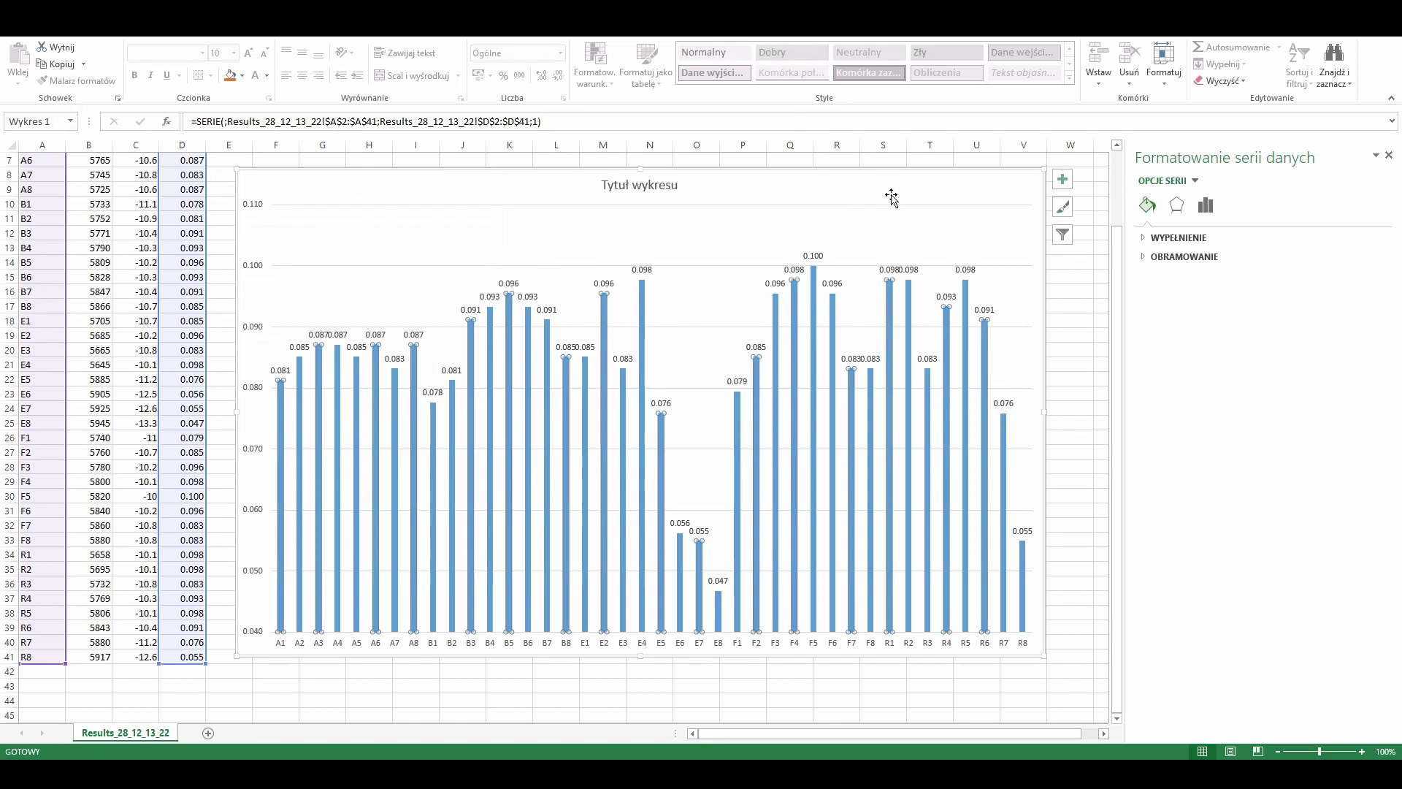
left_click(1388, 155)
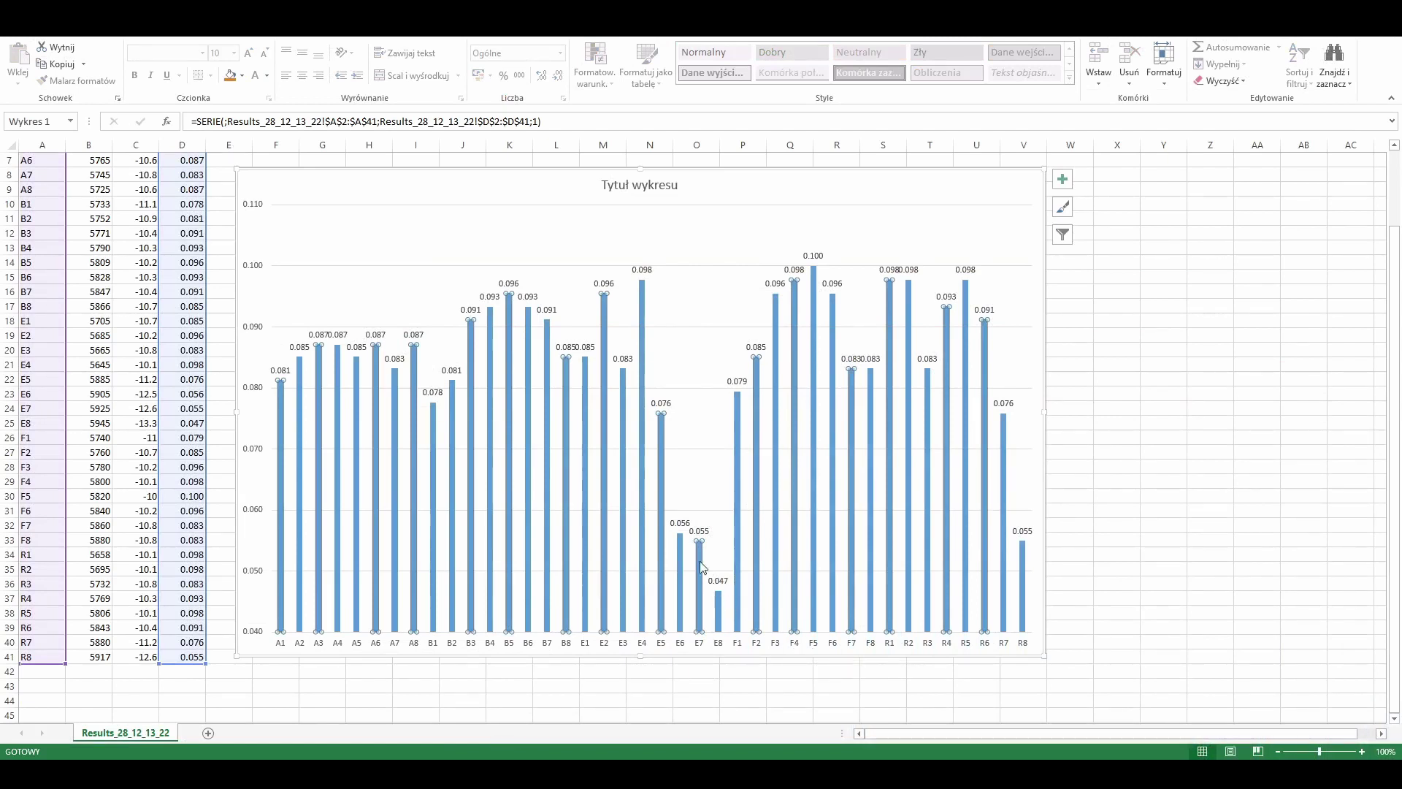
mouse_move(640, 613)
mouse_move(967, 599)
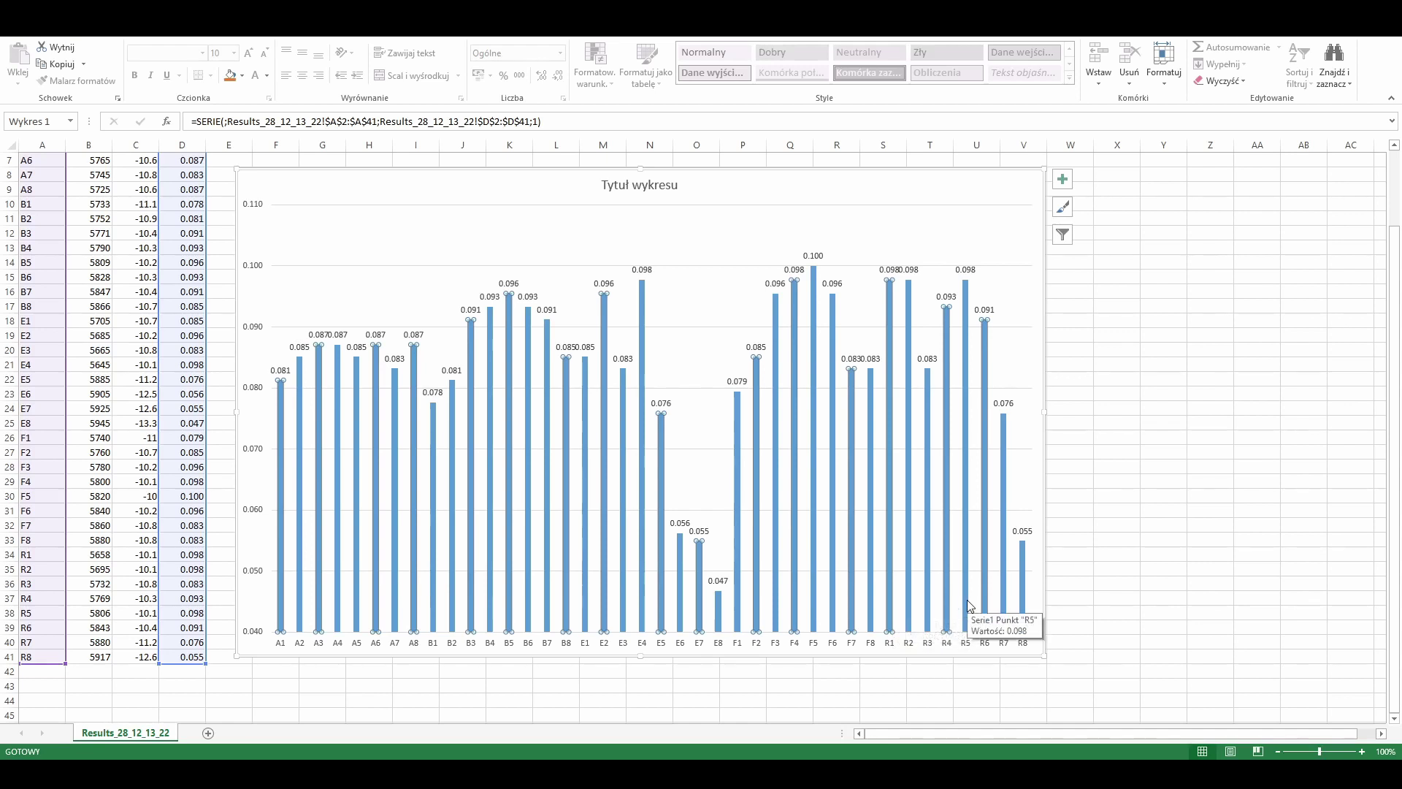